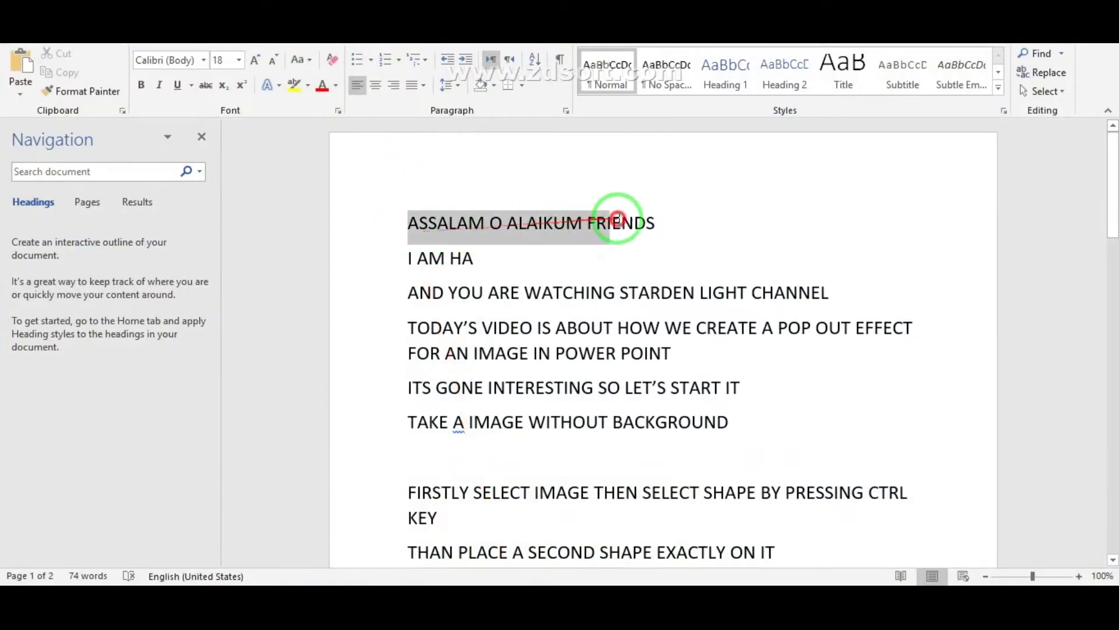
Highlight the note lines from the opening greeting through the image-without-background line
{"action": "left_click_drag", "start_coordinate": [435, 230], "coordinate": [665, 223]}
{"action": "left_click_drag", "start_coordinate": [405, 258], "coordinate": [487, 259]}
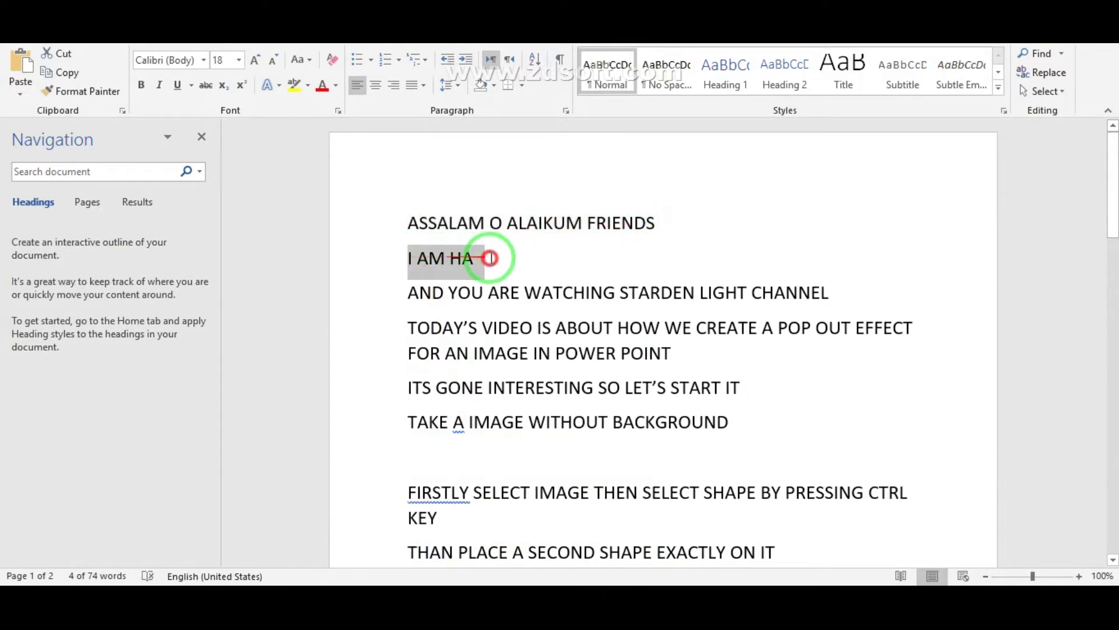
{"action": "left_click_drag", "start_coordinate": [411, 292], "coordinate": [826, 286]}
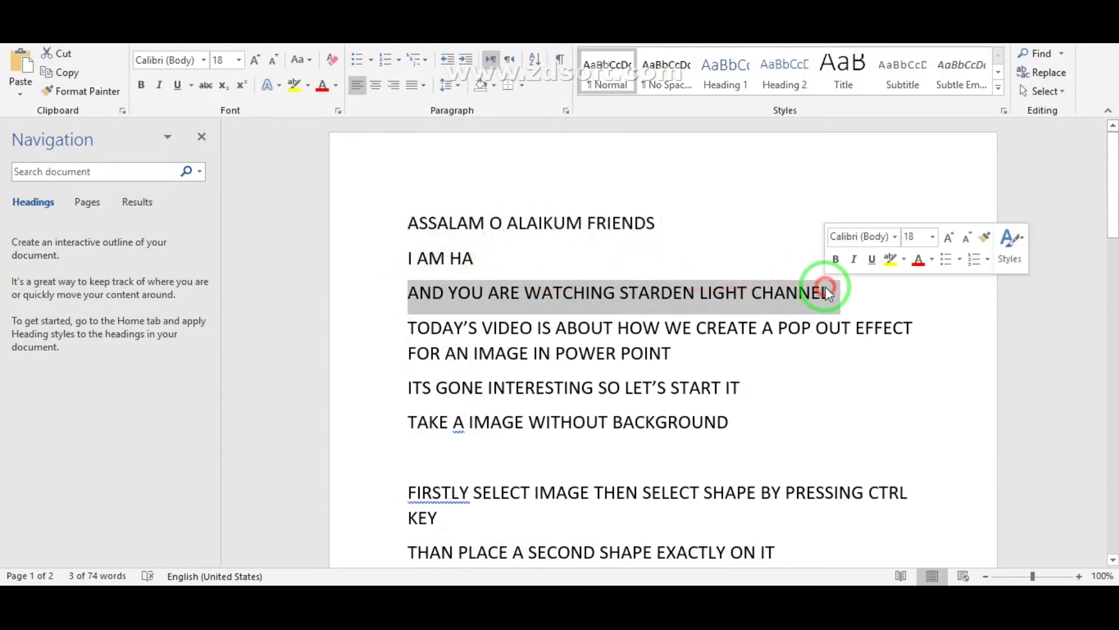
{"action": "mouse_move", "coordinate": [407, 328]}
{"action": "left_mouse_down"}
{"action": "mouse_move", "coordinate": [502, 322]}
{"action": "mouse_move", "coordinate": [817, 353]}
{"action": "left_mouse_up"}
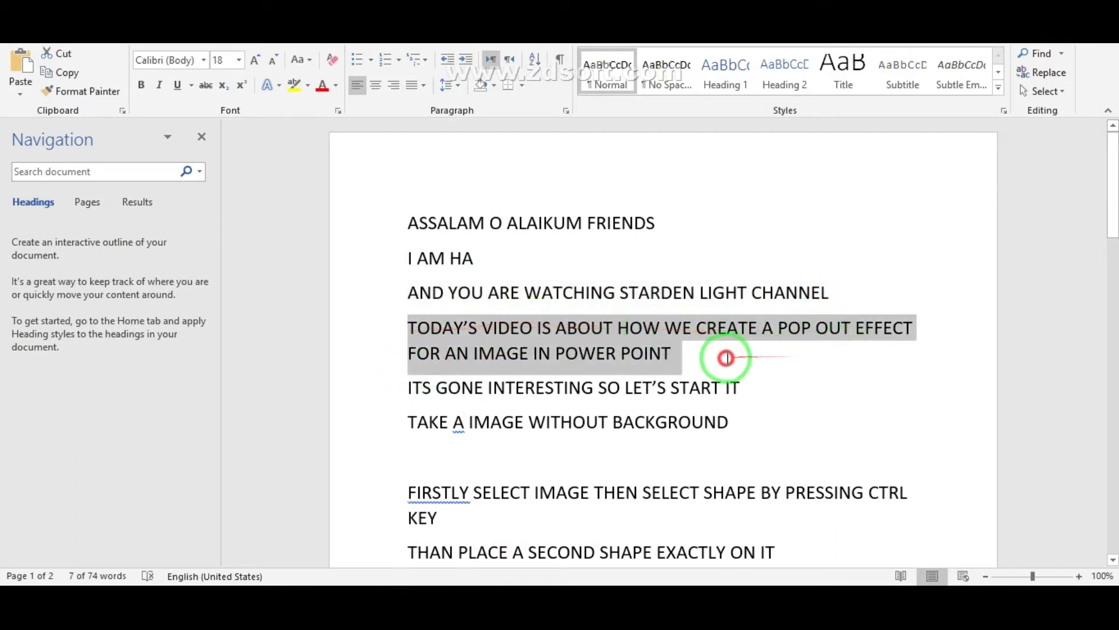
{"action": "triple_click", "coordinate": [408, 388]}
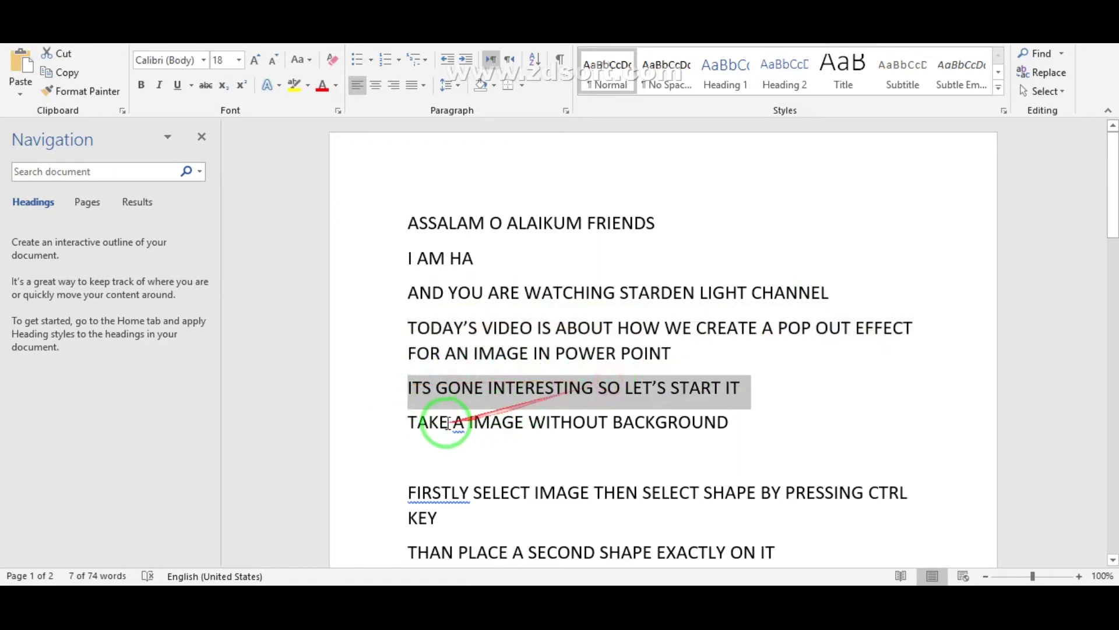
{"action": "left_click_drag", "start_coordinate": [408, 425], "coordinate": [723, 426]}
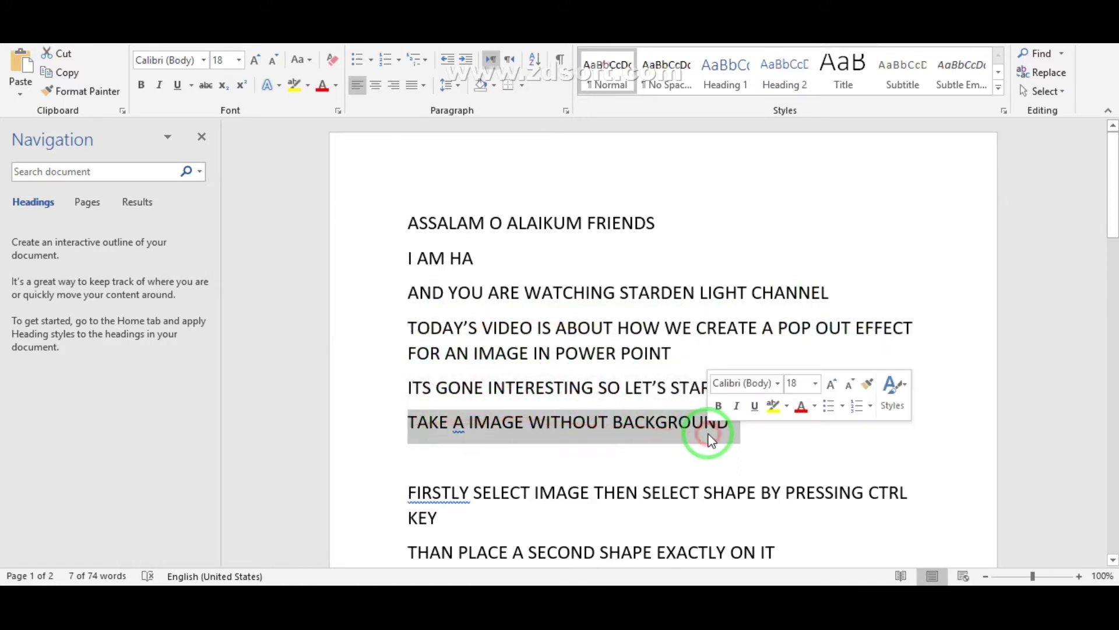
{"action": "left_click", "coordinate": [535, 583]}
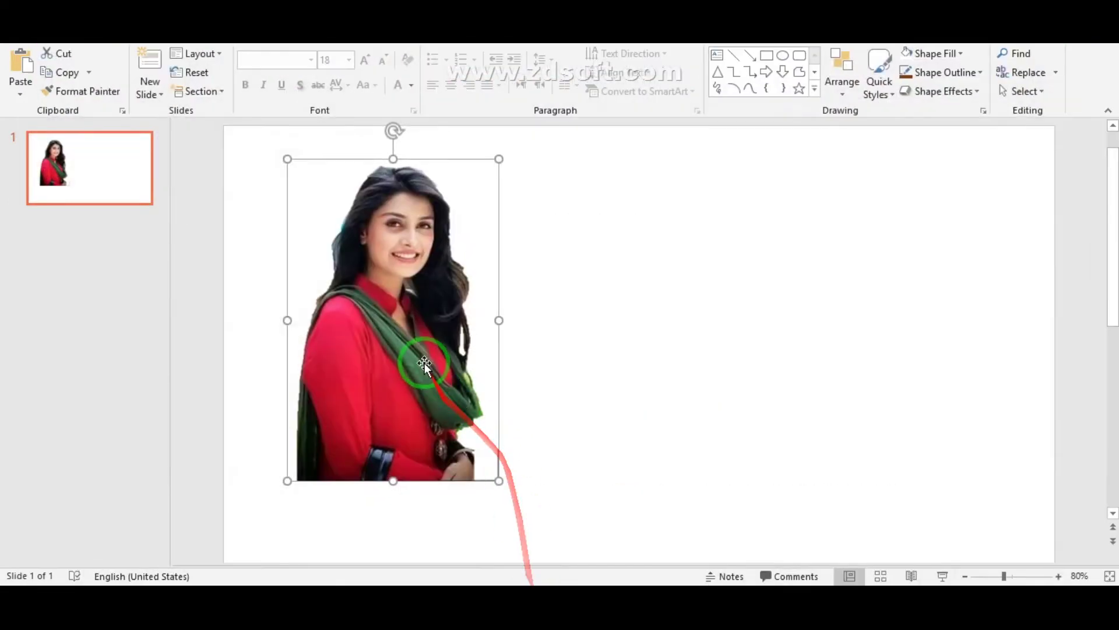
Duplicate the woman photo and move the copy to the slide's right side
{"action": "right_click", "coordinate": [424, 359]}
{"action": "left_click", "coordinate": [474, 119]}
{"action": "right_click", "coordinate": [590, 234]}
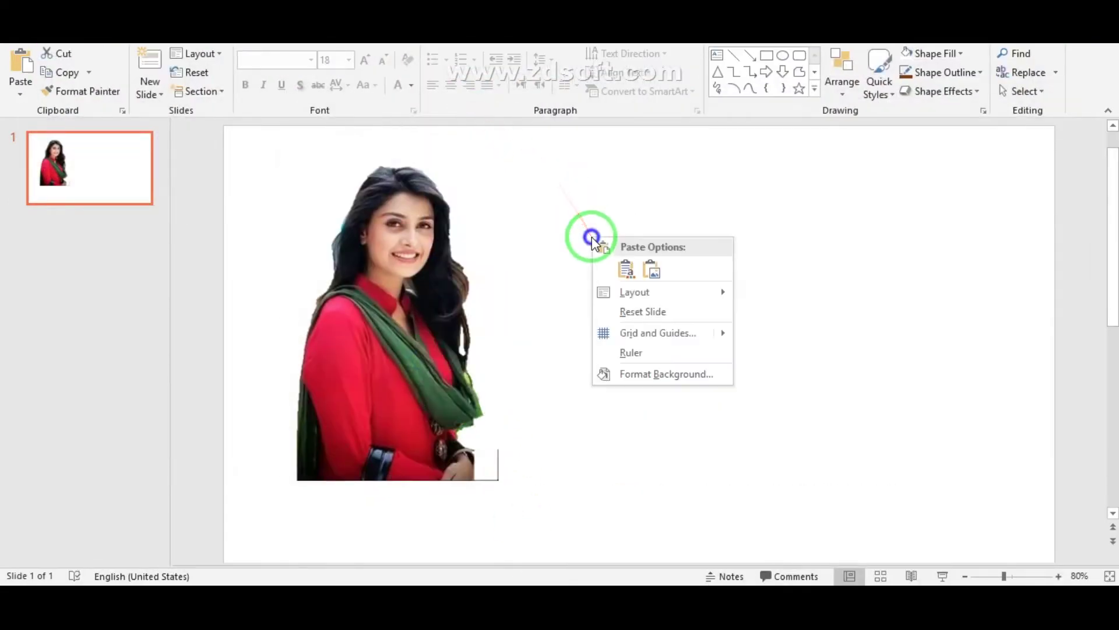
{"action": "left_click", "coordinate": [622, 271]}
{"action": "left_click_drag", "start_coordinate": [484, 276], "coordinate": [937, 270]}
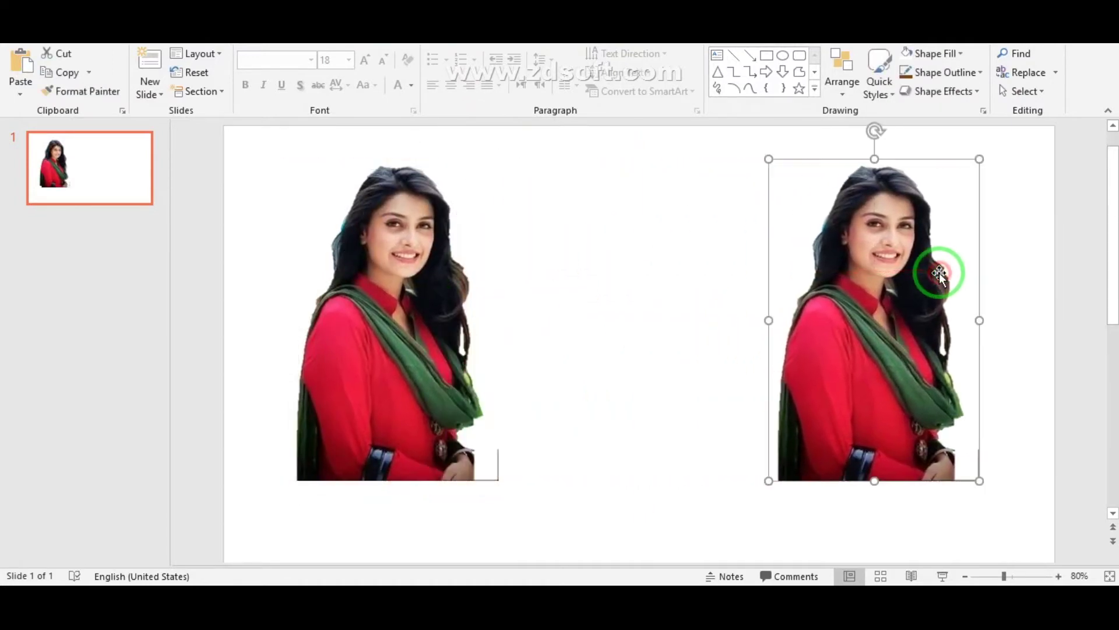
{"action": "left_click", "coordinate": [781, 56]}
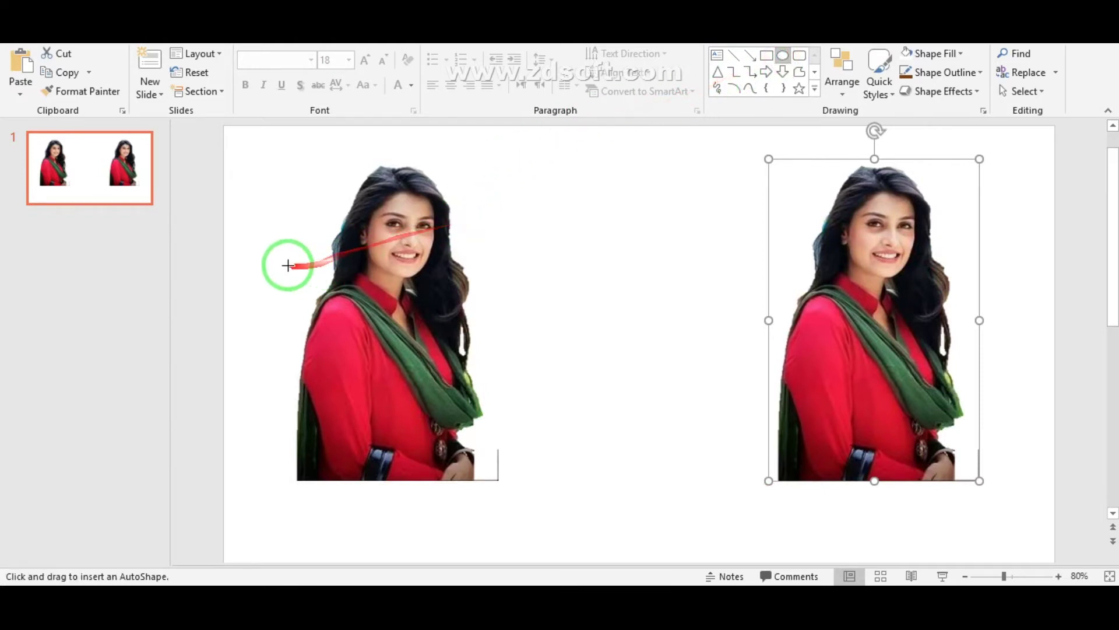
Draw a large blue ellipse across the middle of the left woman photo
{"action": "left_click_drag", "start_coordinate": [258, 243], "coordinate": [698, 448]}
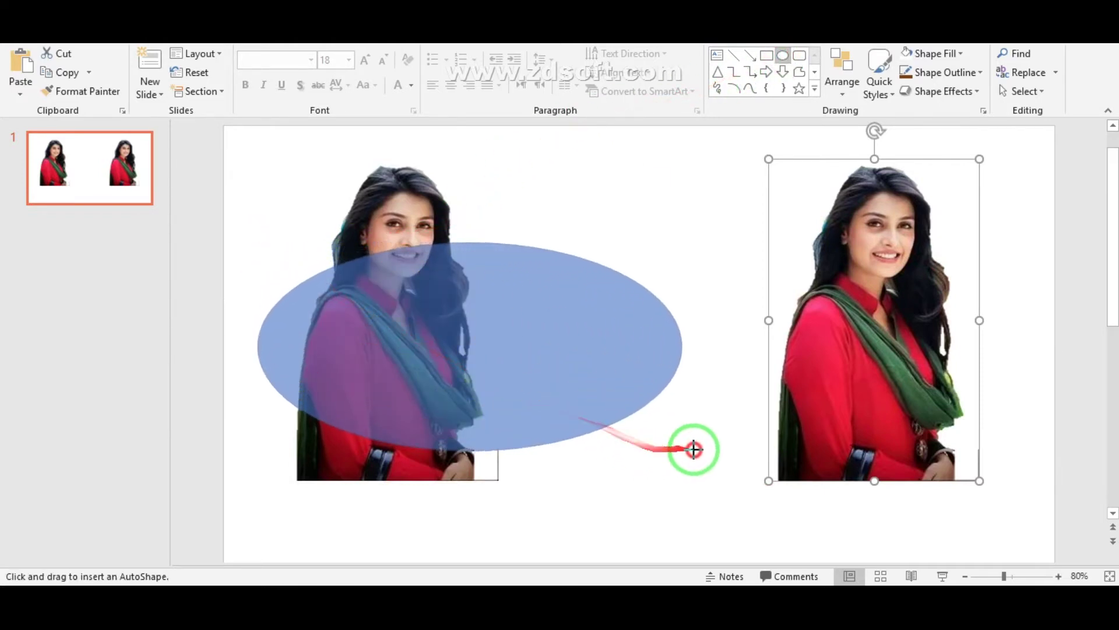
{"action": "left_click_drag", "start_coordinate": [698, 448], "coordinate": [727, 467]}
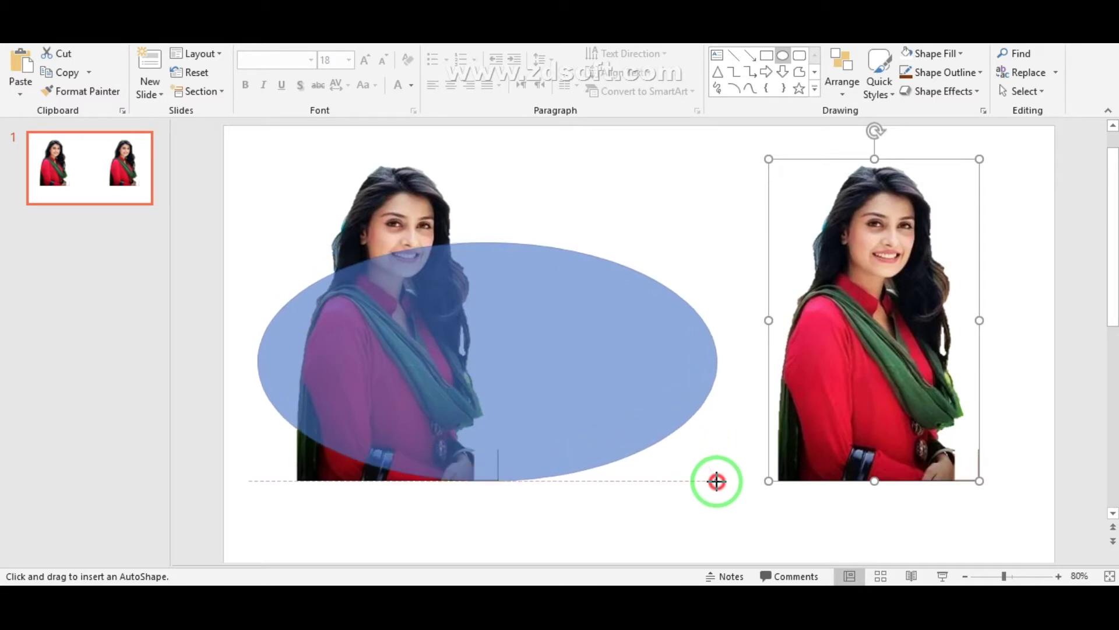
{"action": "left_click_drag", "start_coordinate": [727, 467], "coordinate": [728, 466]}
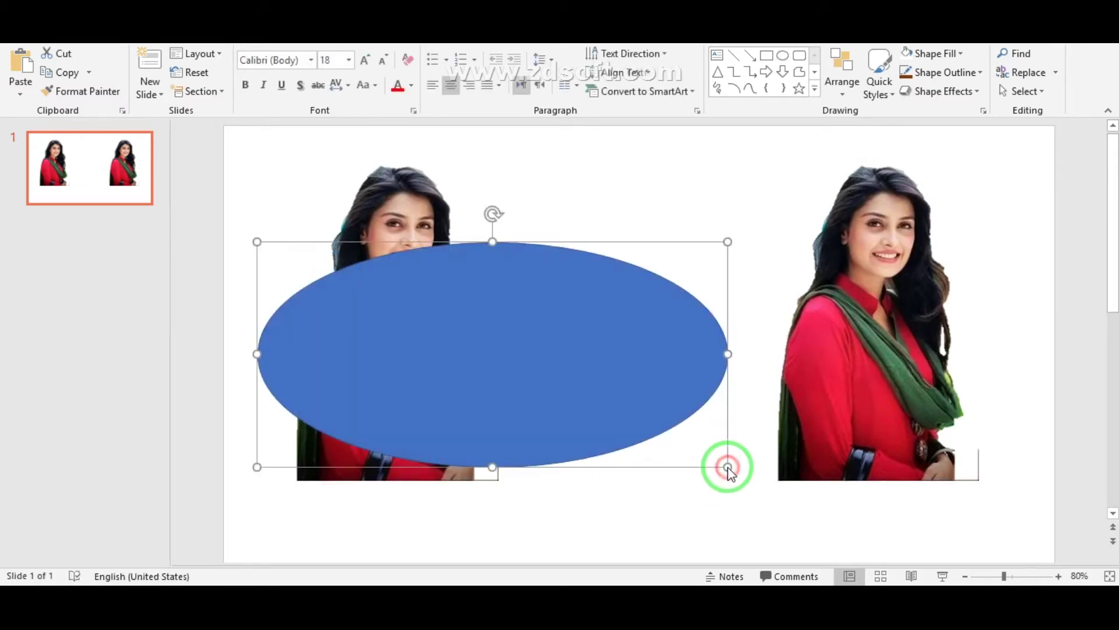
Copy the blue ellipse and paste a duplicate onto the slide
{"action": "right_click", "coordinate": [637, 387]}
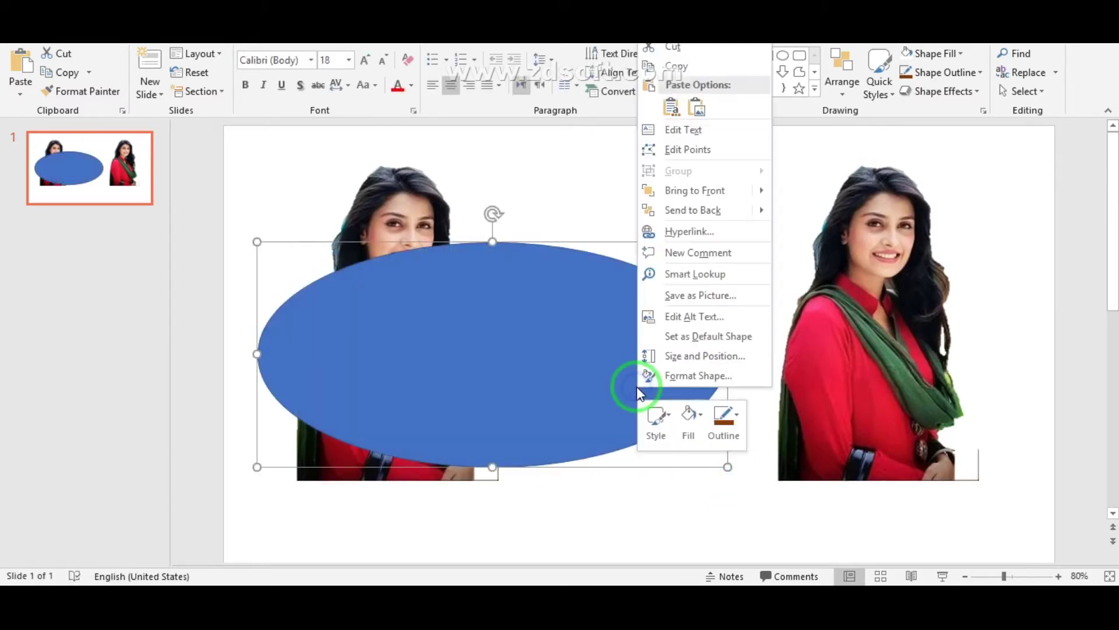
{"action": "left_click", "coordinate": [675, 69]}
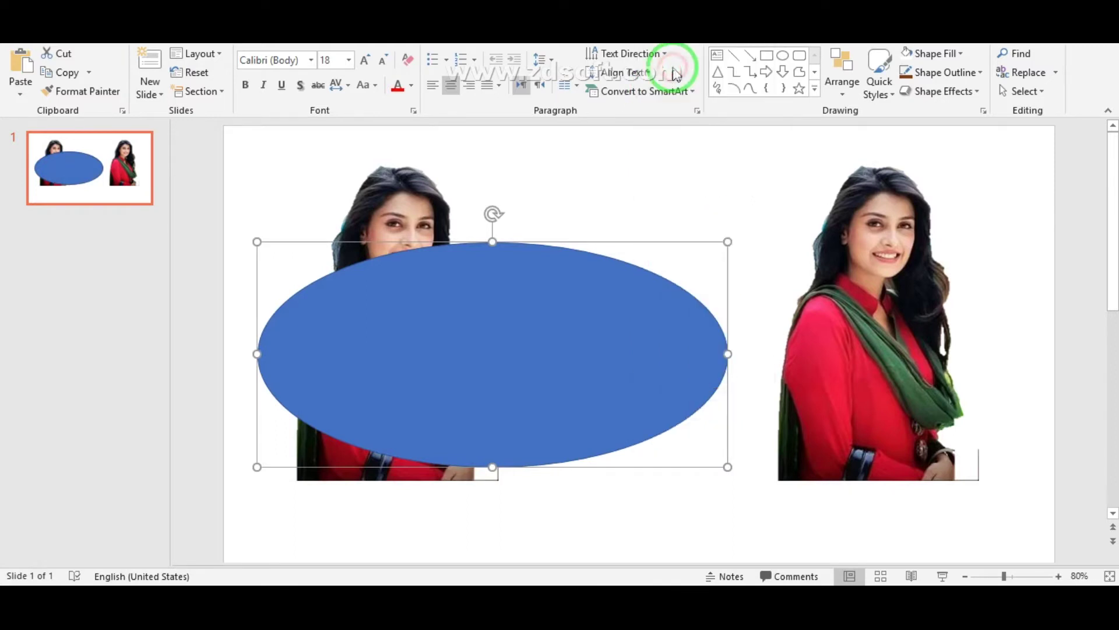
{"action": "right_click", "coordinate": [672, 63]}
{"action": "right_click", "coordinate": [622, 165]}
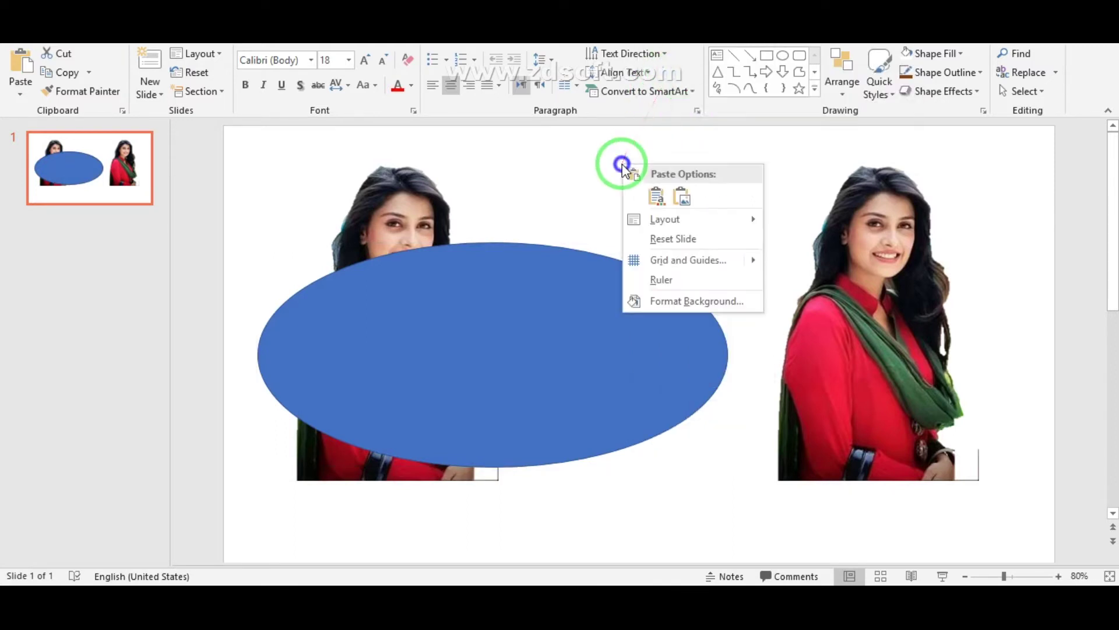
{"action": "left_click", "coordinate": [657, 197]}
Move the ellipse copy over the right photo and raise the left photo above its ellipse
{"action": "left_click_drag", "start_coordinate": [559, 292], "coordinate": [881, 442]}
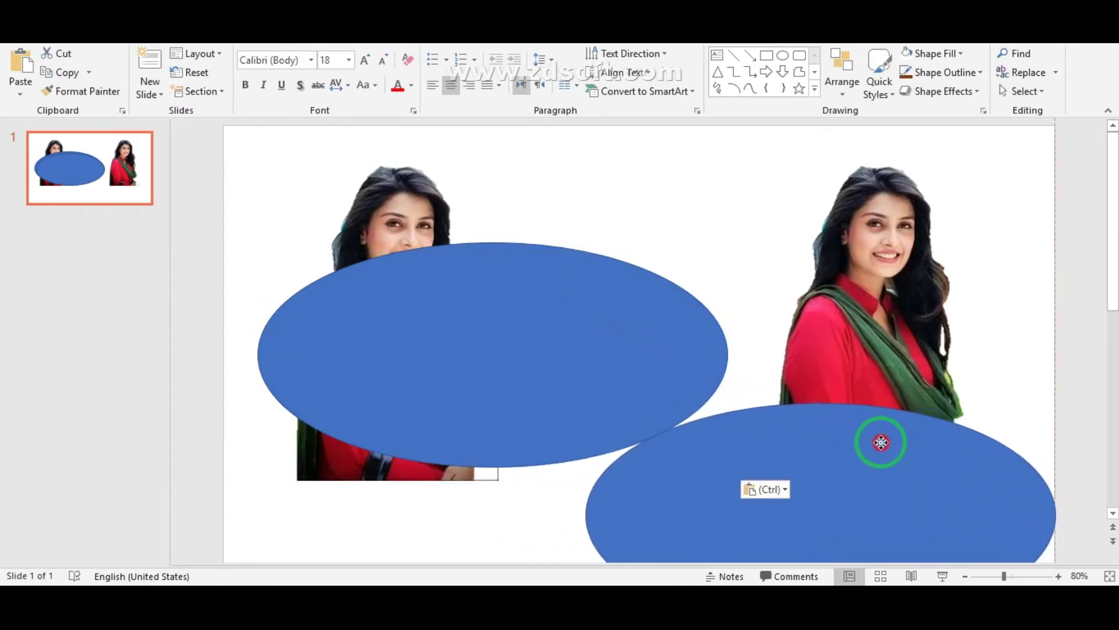
{"action": "left_click", "coordinate": [567, 324]}
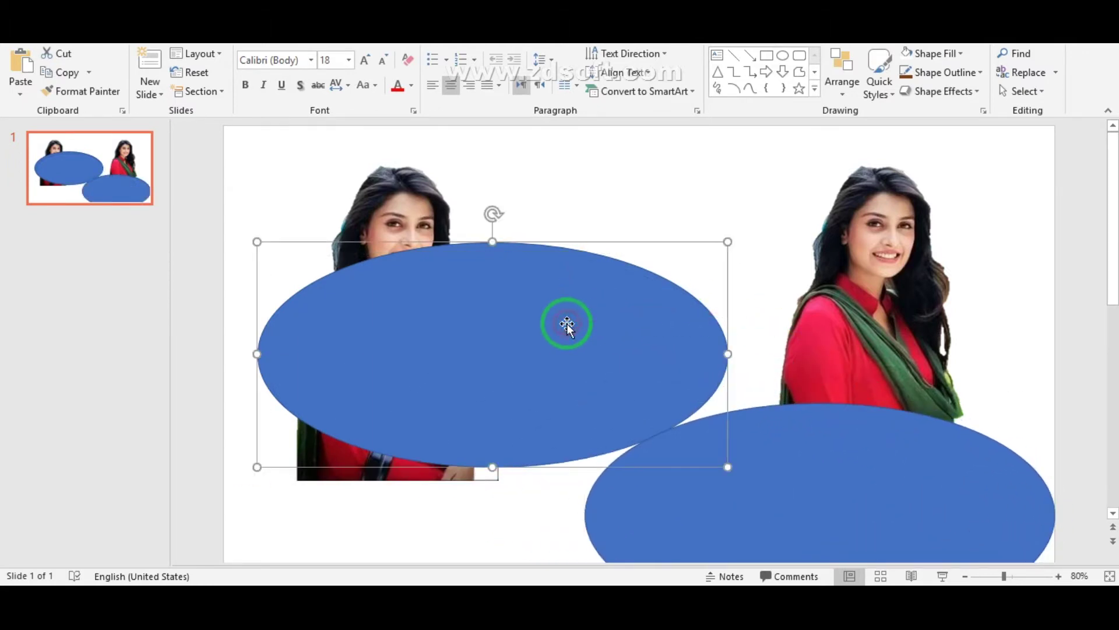
{"action": "mouse_move", "coordinate": [410, 208]}
{"action": "left_mouse_down"}
{"action": "mouse_move", "coordinate": [498, 218]}
{"action": "mouse_move", "coordinate": [500, 191]}
{"action": "mouse_move", "coordinate": [482, 199]}
{"action": "left_mouse_up"}
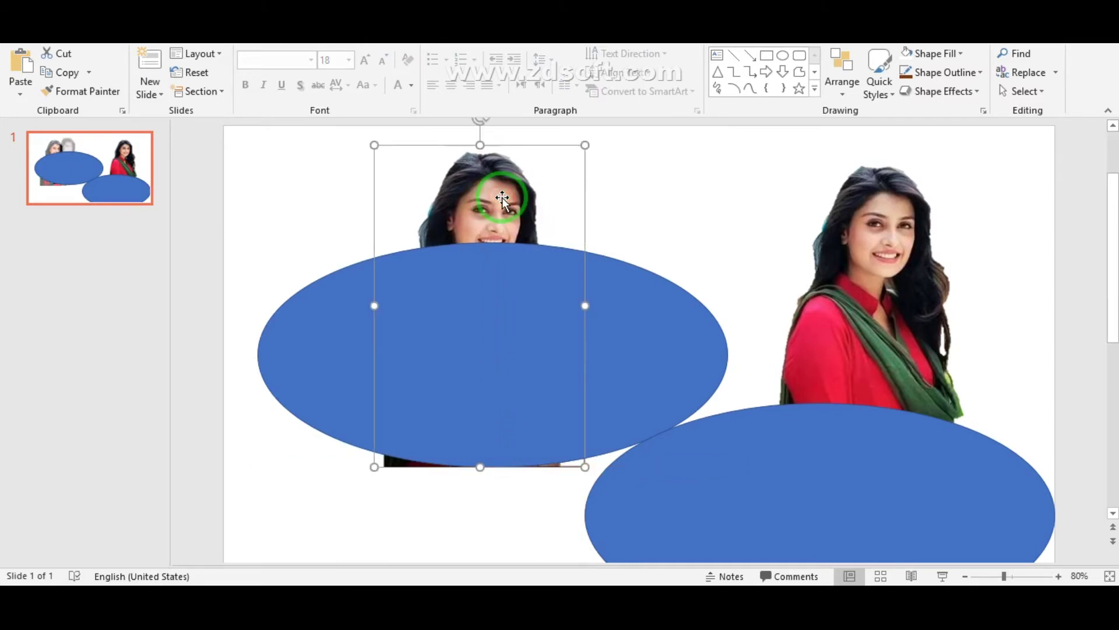
Select the left photo together with its ellipse and open the Merge Shapes menu
{"action": "left_click", "coordinate": [641, 310], "text": "ctrl"}
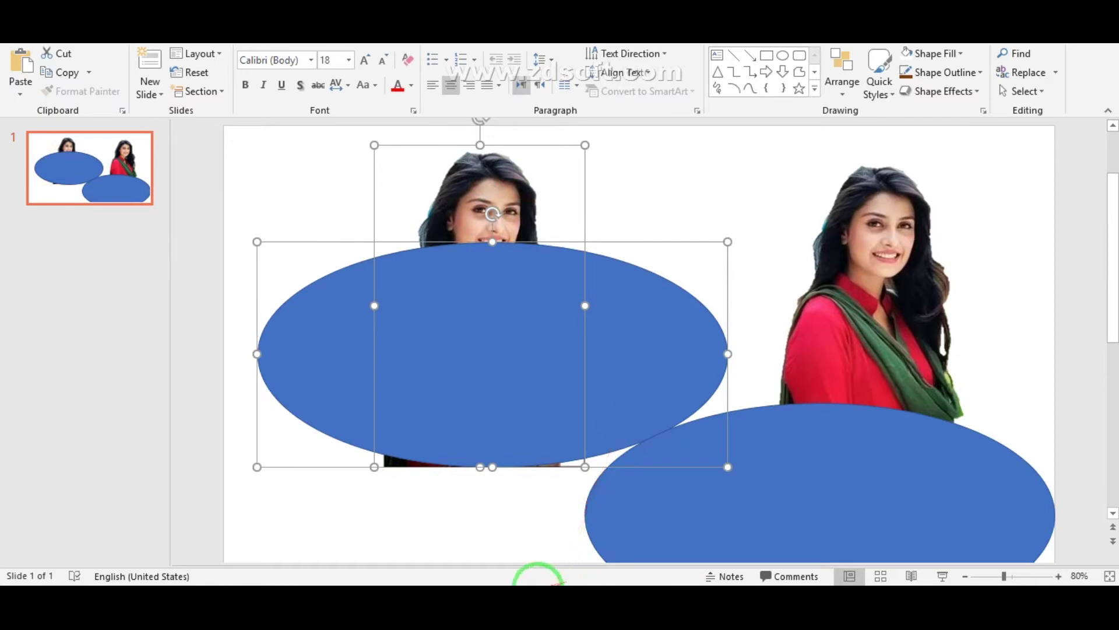
{"action": "left_click", "coordinate": [499, 585]}
{"action": "mouse_move", "coordinate": [406, 492]}
{"action": "left_mouse_down"}
{"action": "mouse_move", "coordinate": [651, 497]}
{"action": "mouse_move", "coordinate": [626, 512]}
{"action": "left_mouse_up"}
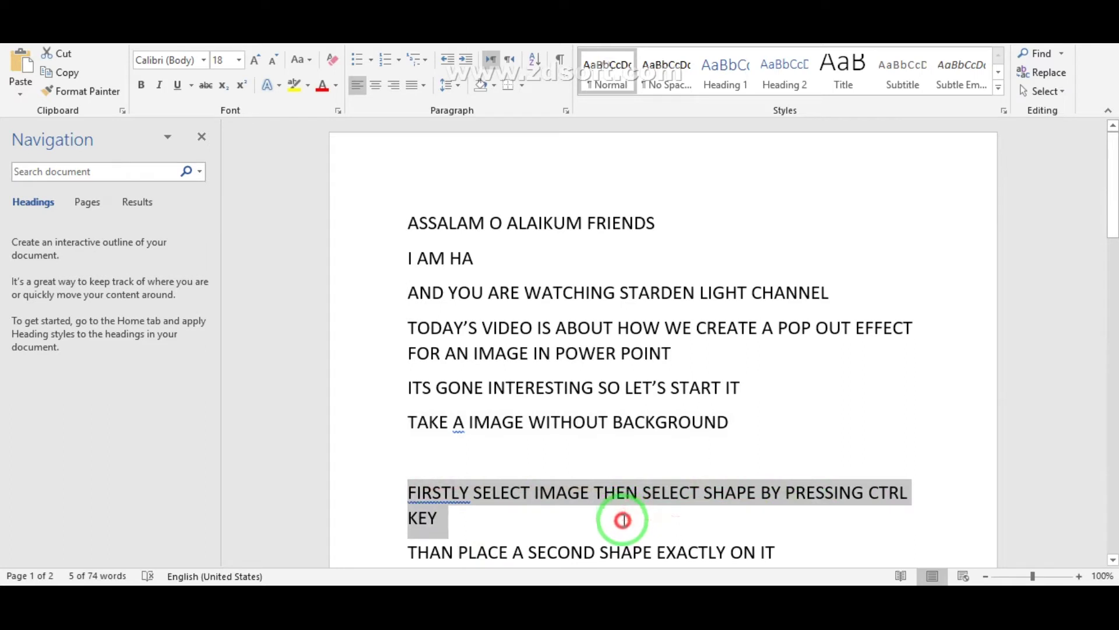
{"action": "left_click", "coordinate": [539, 584]}
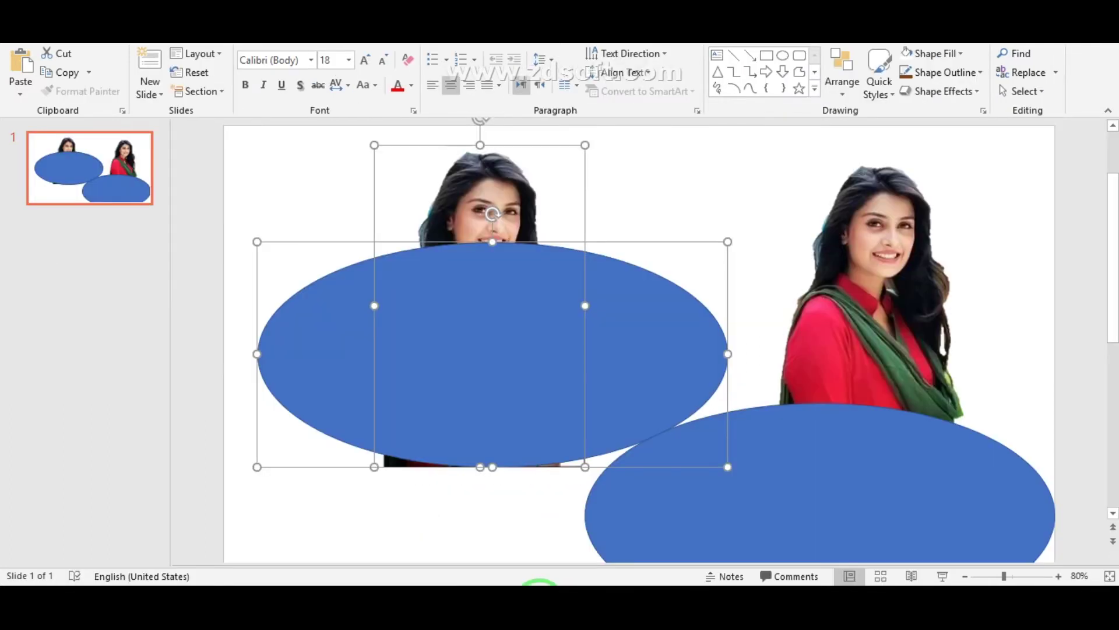
{"action": "left_click", "coordinate": [587, 45]}
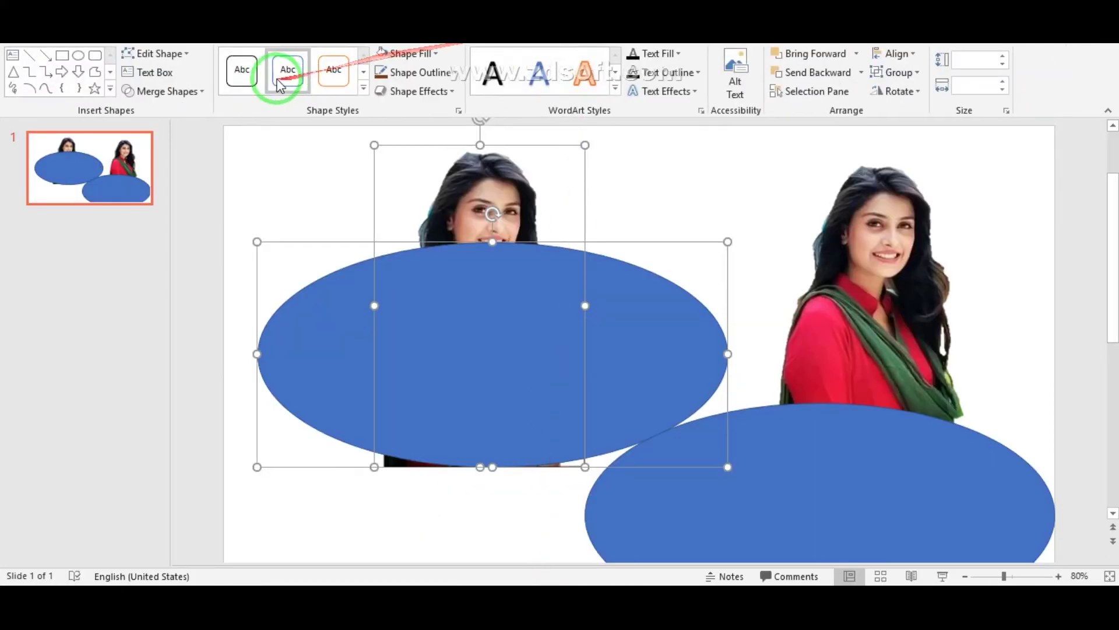
{"action": "left_click", "coordinate": [200, 91]}
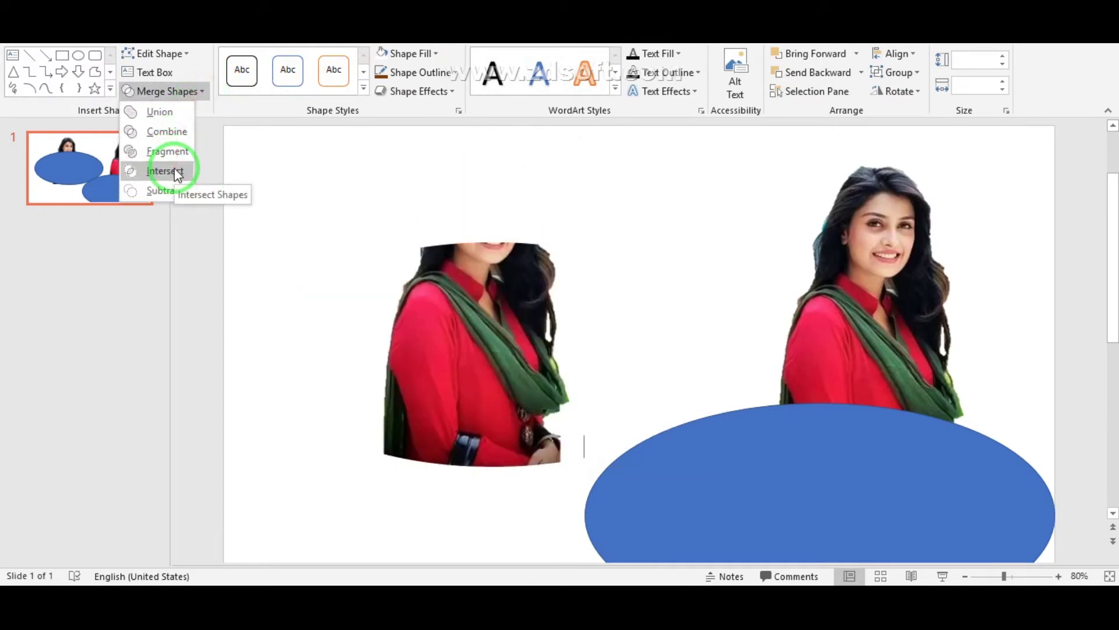
Intersect the left photo with its ellipse, then move the second ellipse onto the cropped photo
{"action": "left_click", "coordinate": [164, 171]}
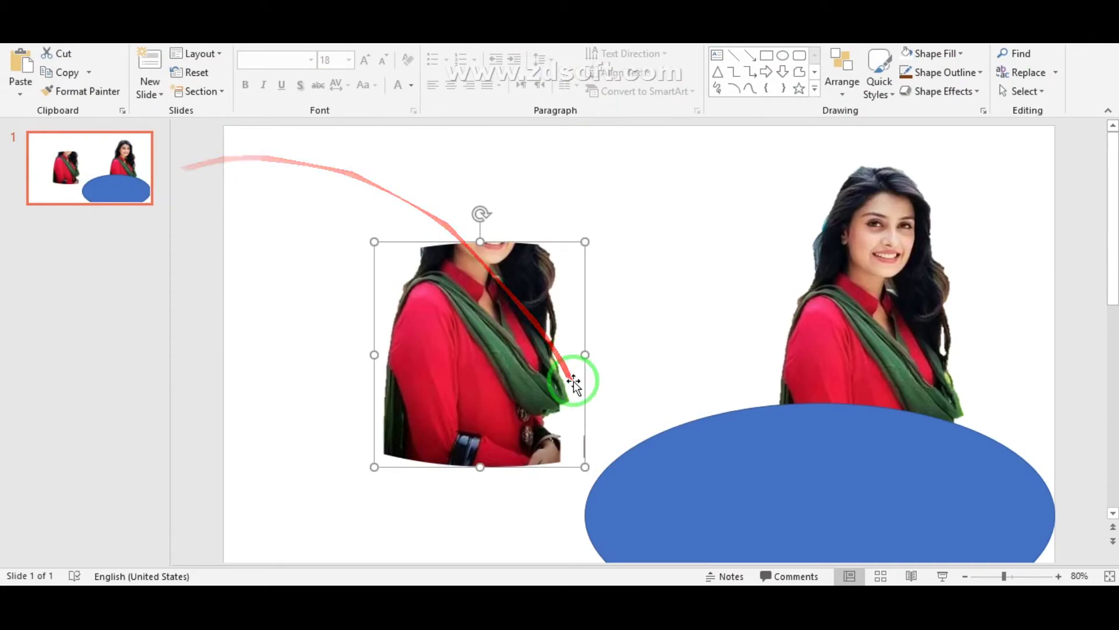
{"action": "left_click", "coordinate": [752, 449]}
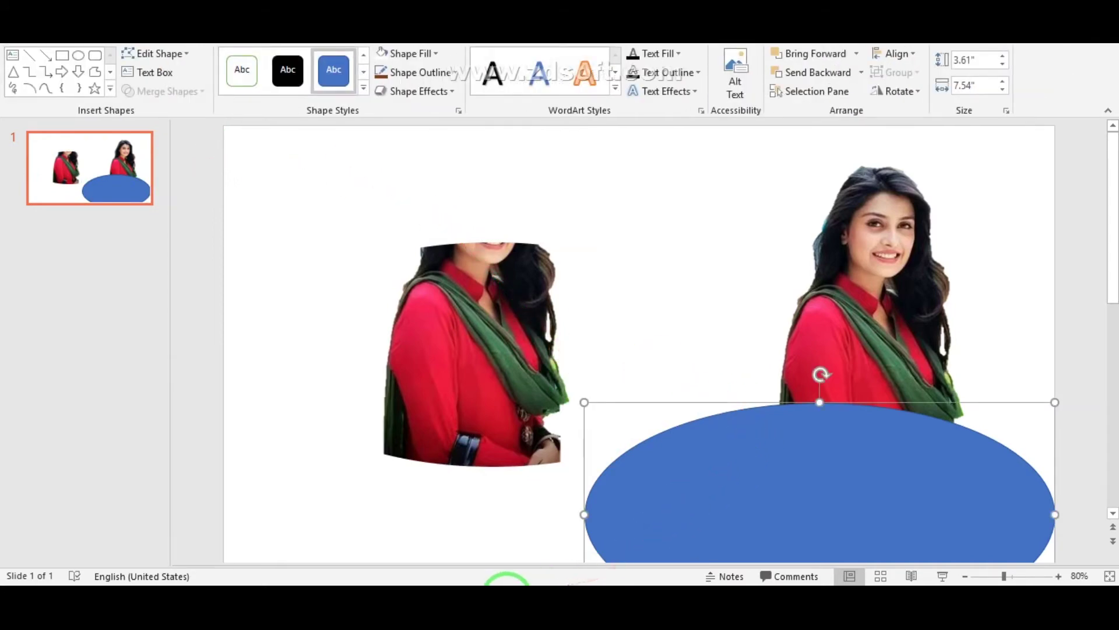
{"action": "left_click", "coordinate": [507, 585]}
{"action": "left_click_drag", "start_coordinate": [408, 552], "coordinate": [775, 551]}
{"action": "left_click", "coordinate": [531, 584]}
{"action": "mouse_move", "coordinate": [682, 468]}
{"action": "left_mouse_down"}
{"action": "mouse_move", "coordinate": [415, 313]}
{"action": "mouse_move", "coordinate": [362, 316]}
{"action": "left_mouse_up"}
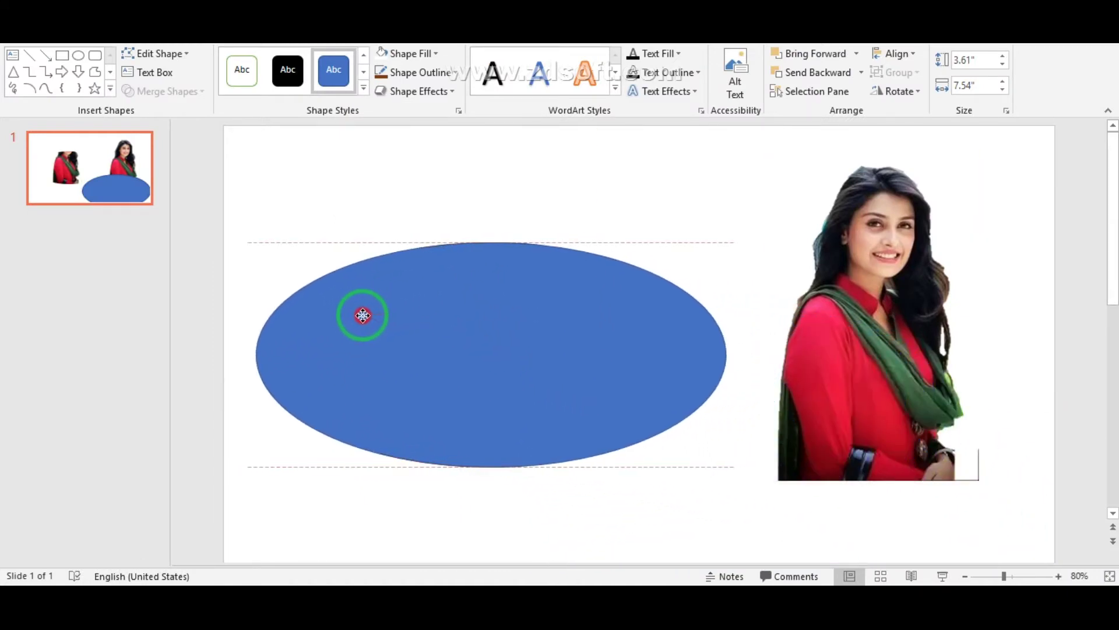
Send the second blue ellipse behind the cropped photo, then bring the right photo toward it
{"action": "left_click_drag", "start_coordinate": [362, 315], "coordinate": [362, 316]}
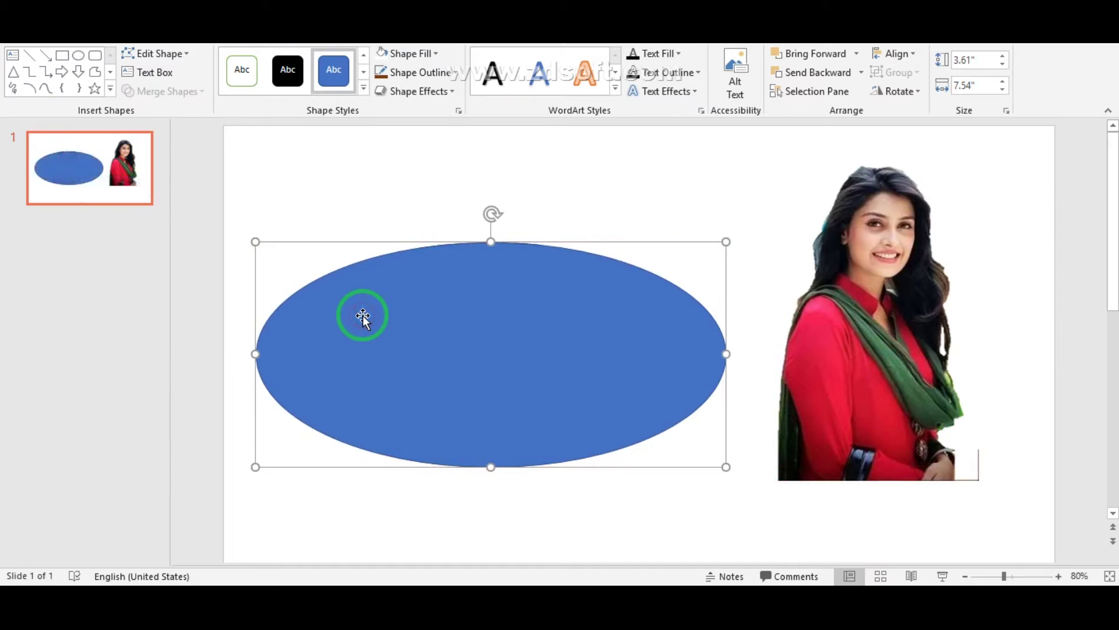
{"action": "right_click", "coordinate": [484, 330]}
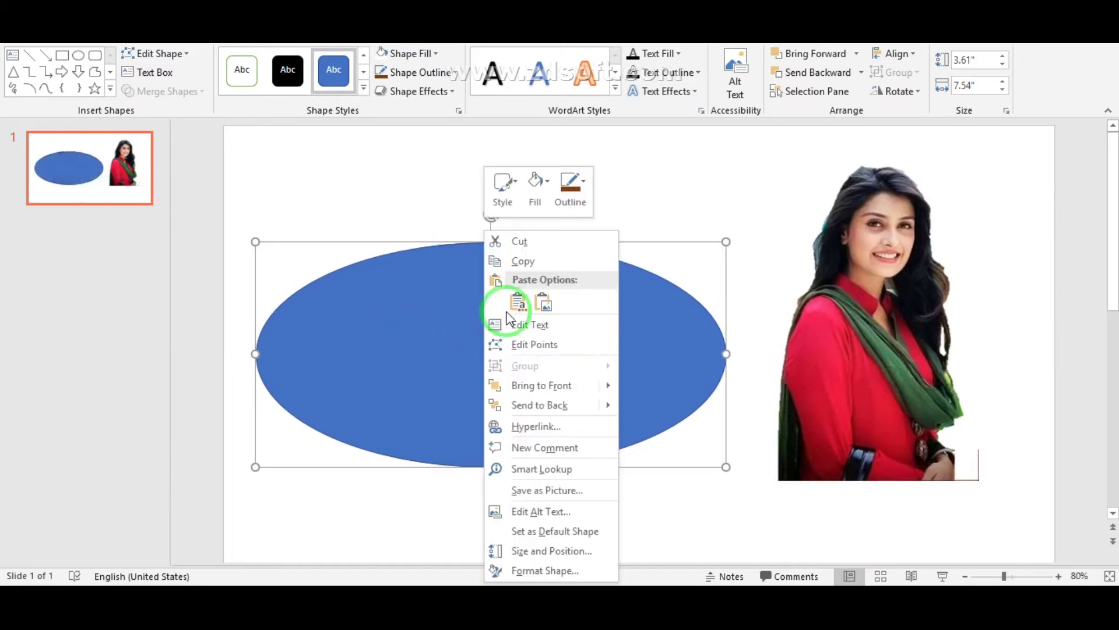
{"action": "left_click", "coordinate": [547, 406]}
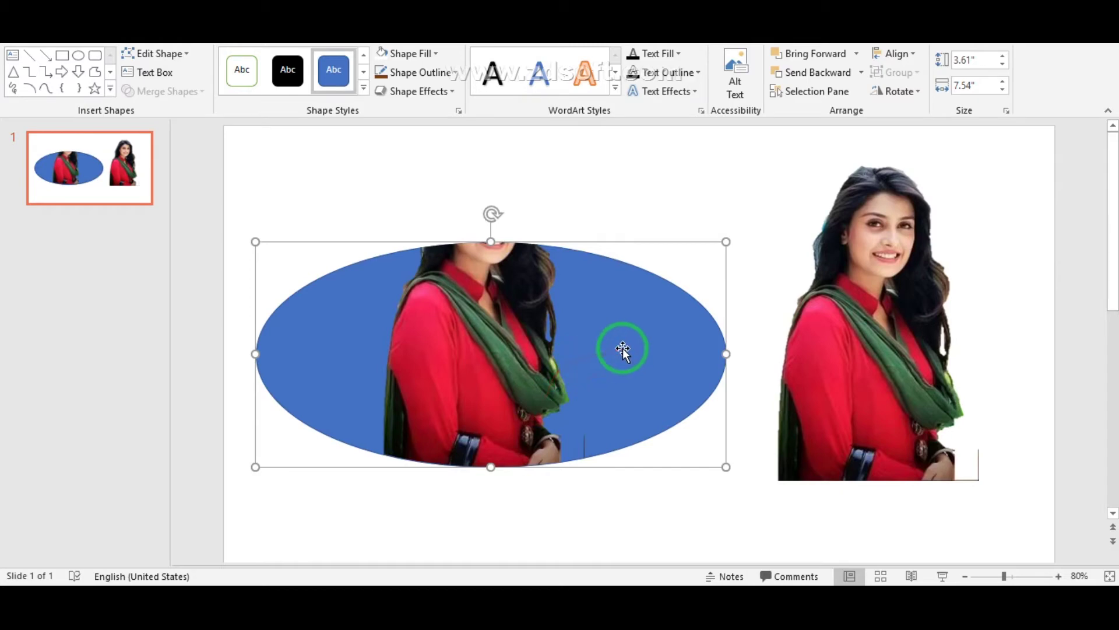
{"action": "left_click_drag", "start_coordinate": [850, 291], "coordinate": [565, 272]}
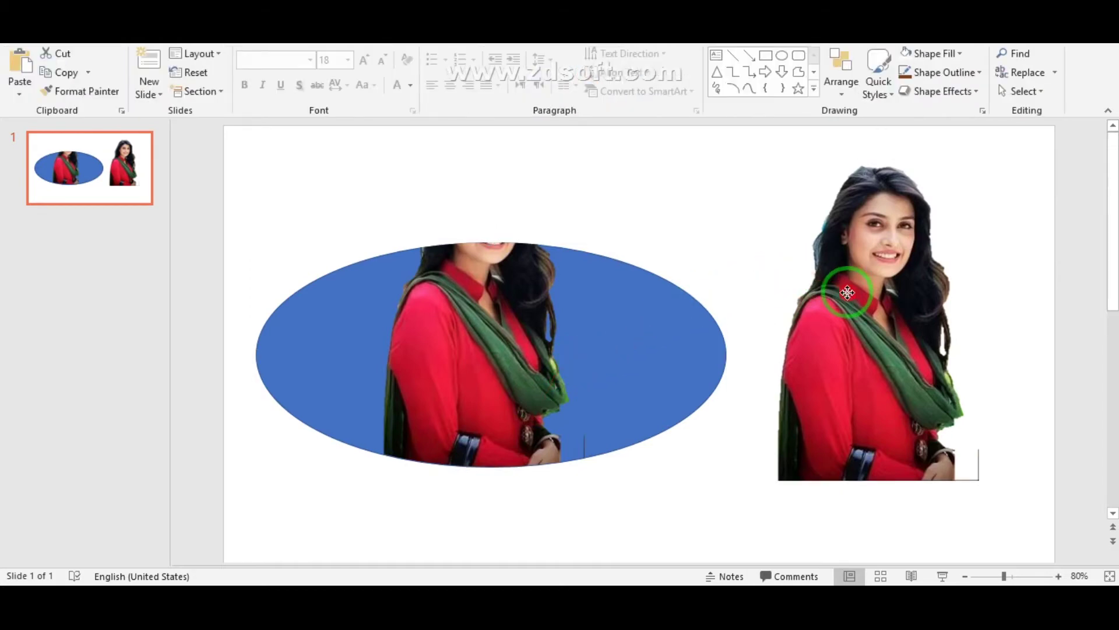
Centre the right-hand photo exactly over the ellipse using the smart guides
{"action": "left_click_drag", "start_coordinate": [566, 273], "coordinate": [459, 286]}
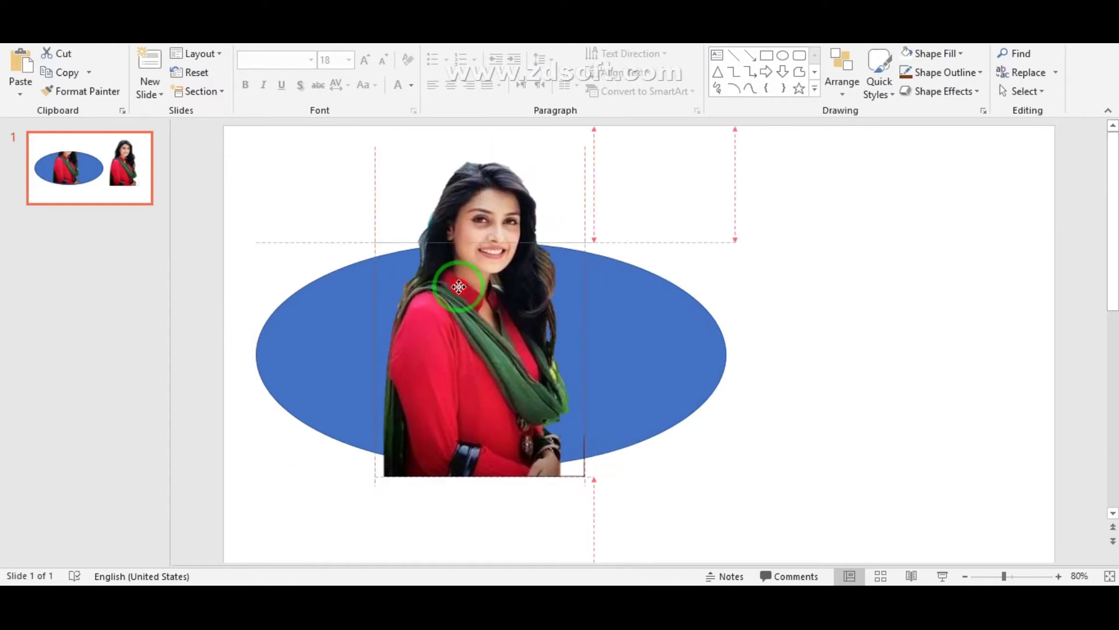
{"action": "left_click_drag", "start_coordinate": [459, 286], "coordinate": [459, 289]}
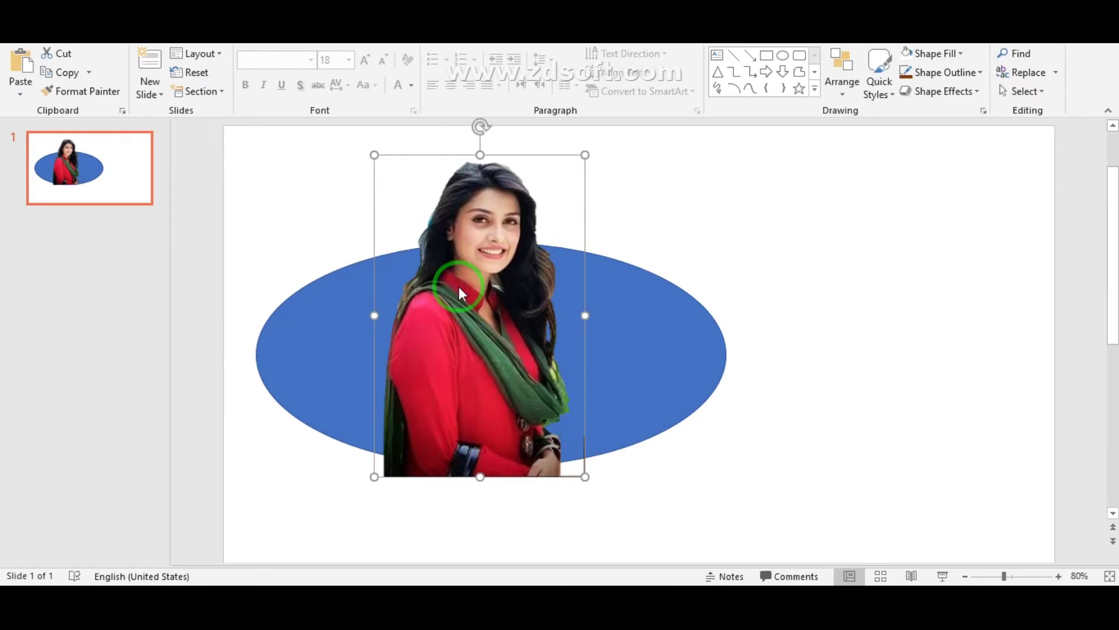
{"action": "left_click", "coordinate": [580, 43]}
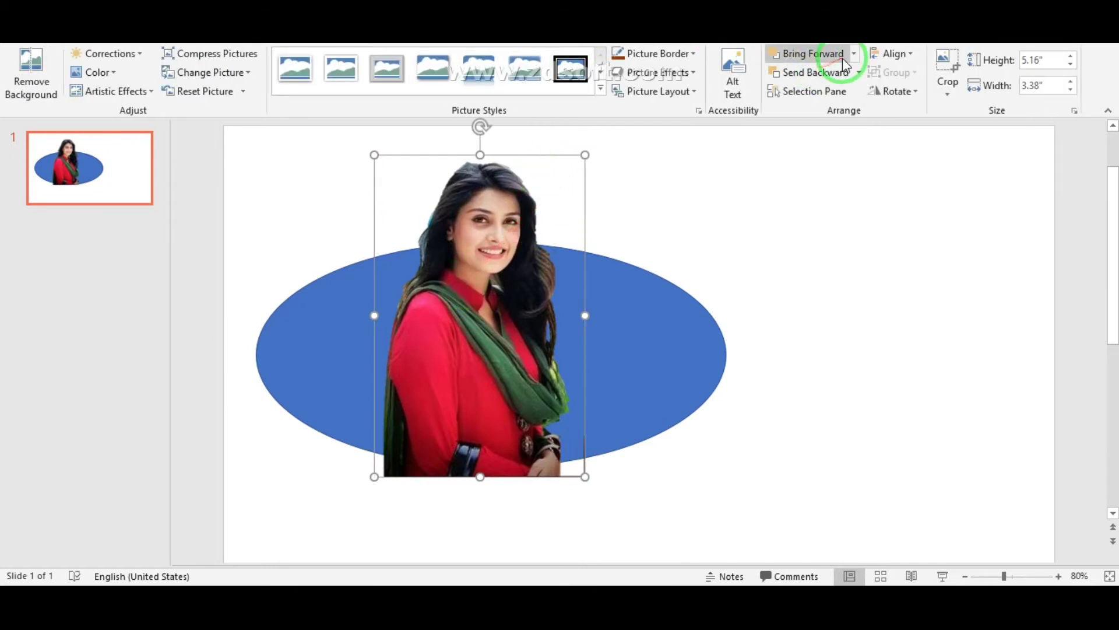
{"action": "left_click", "coordinate": [945, 67]}
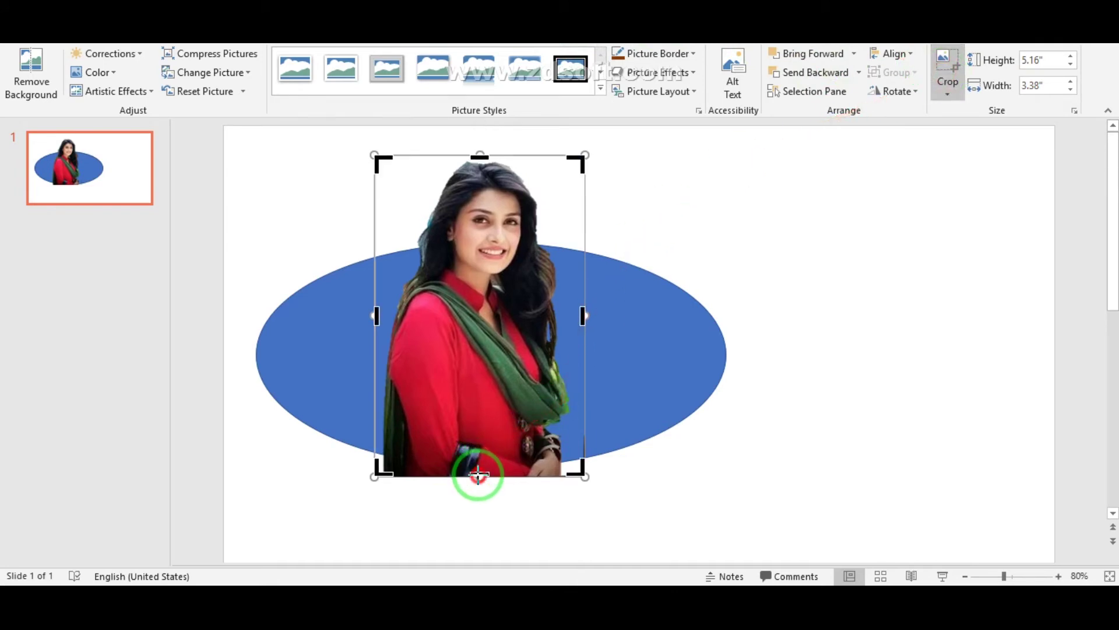
Crop the overlaid photo's bottom so it ends mid-ellipse, nudge it up, and select the ellipse
{"action": "left_click_drag", "start_coordinate": [478, 475], "coordinate": [469, 405]}
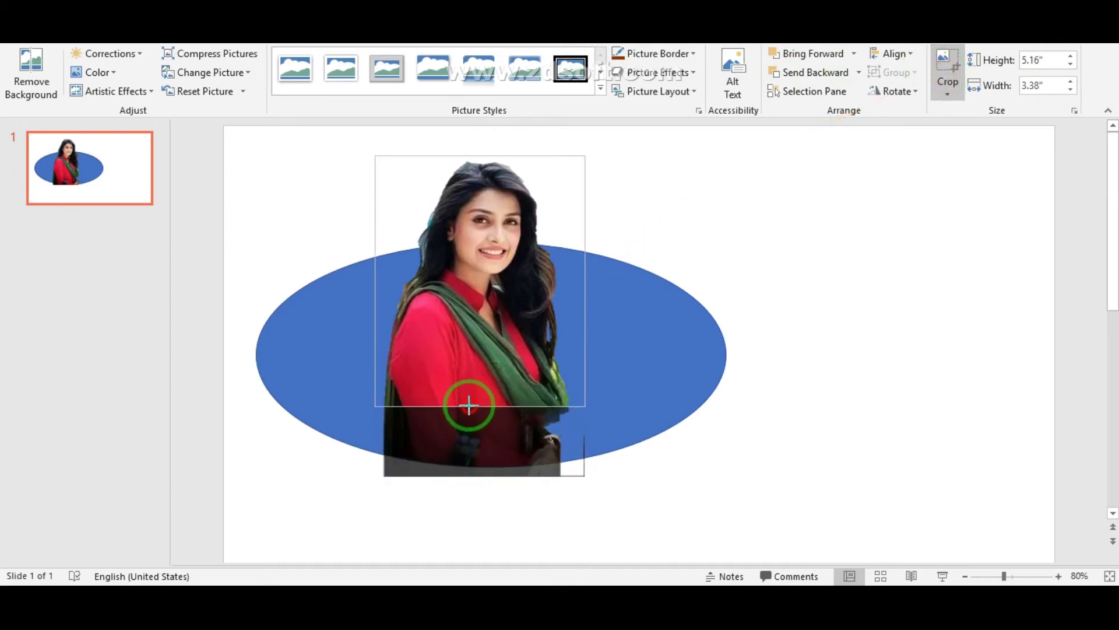
{"action": "left_click_drag", "start_coordinate": [469, 405], "coordinate": [469, 395]}
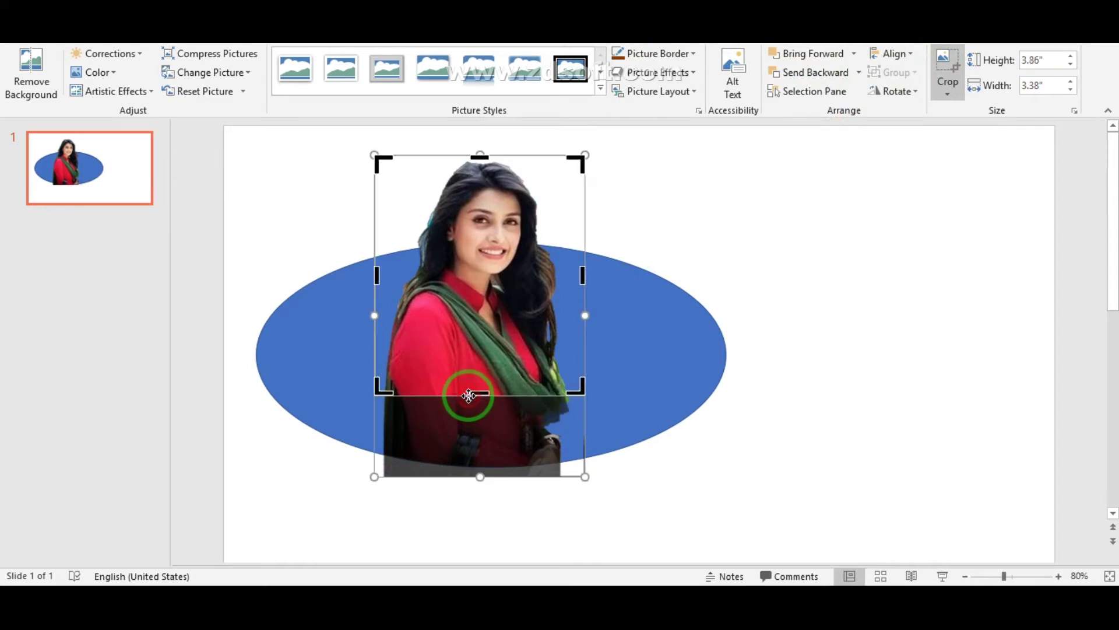
{"action": "left_click", "coordinate": [801, 301]}
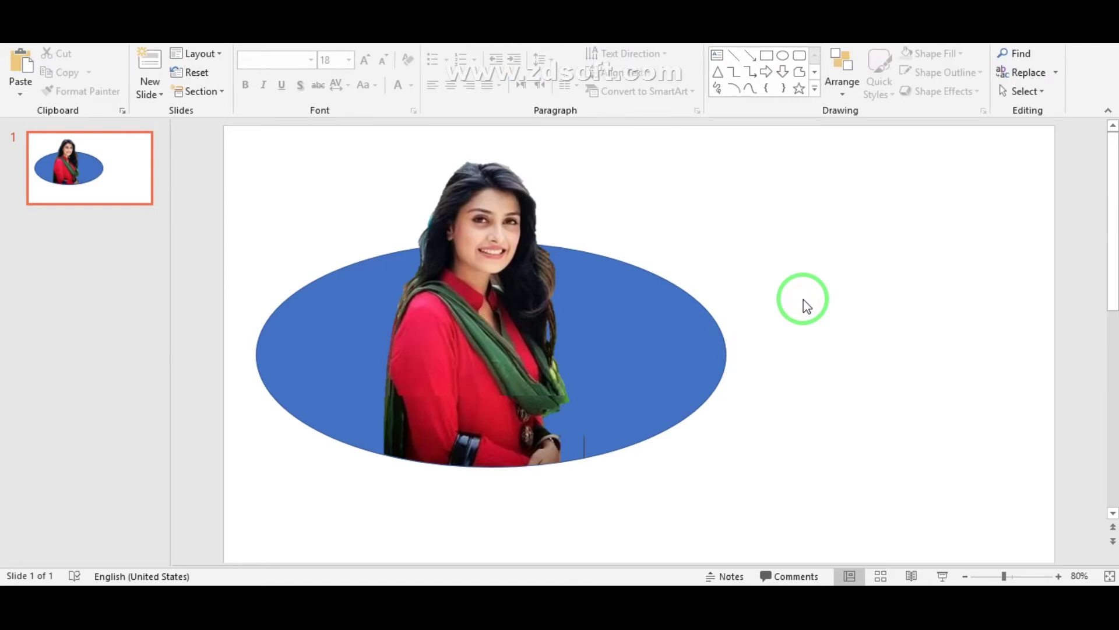
{"action": "left_click_drag", "start_coordinate": [475, 344], "coordinate": [477, 334]}
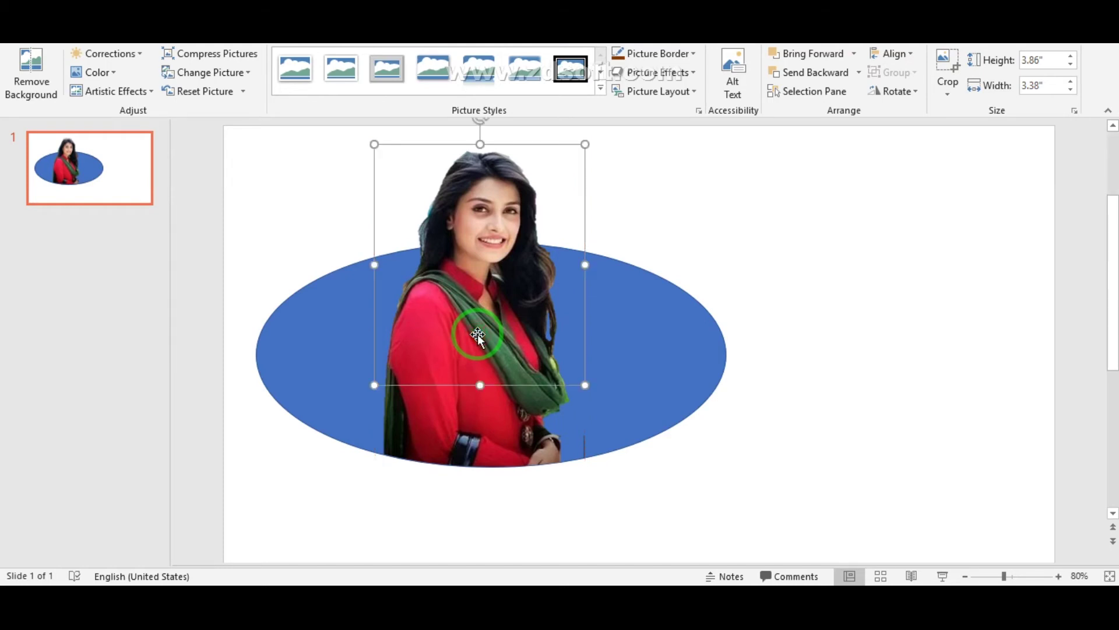
{"action": "left_click", "coordinate": [764, 225]}
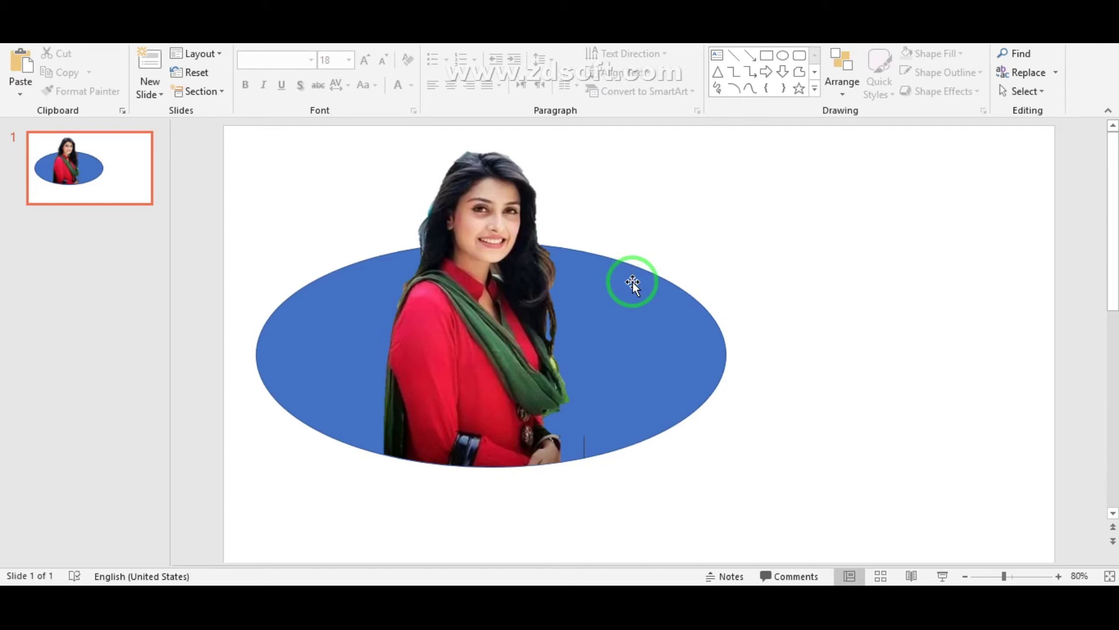
{"action": "left_click", "coordinate": [682, 348]}
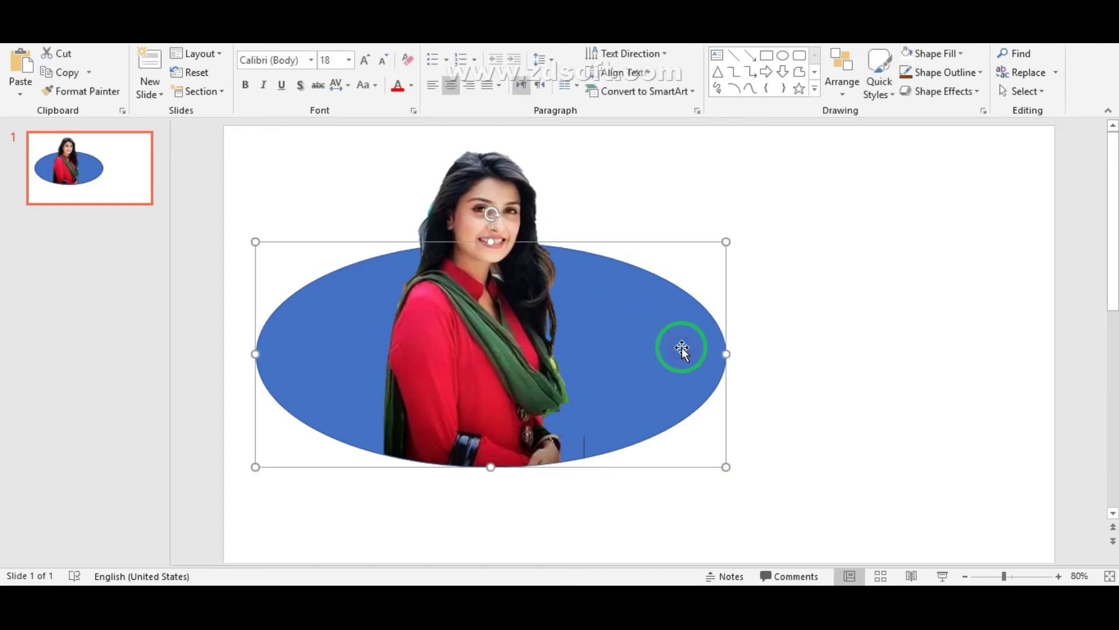
Fill the ellipse light green and set its outline weight to 6 pt
{"action": "left_click", "coordinate": [579, 44]}
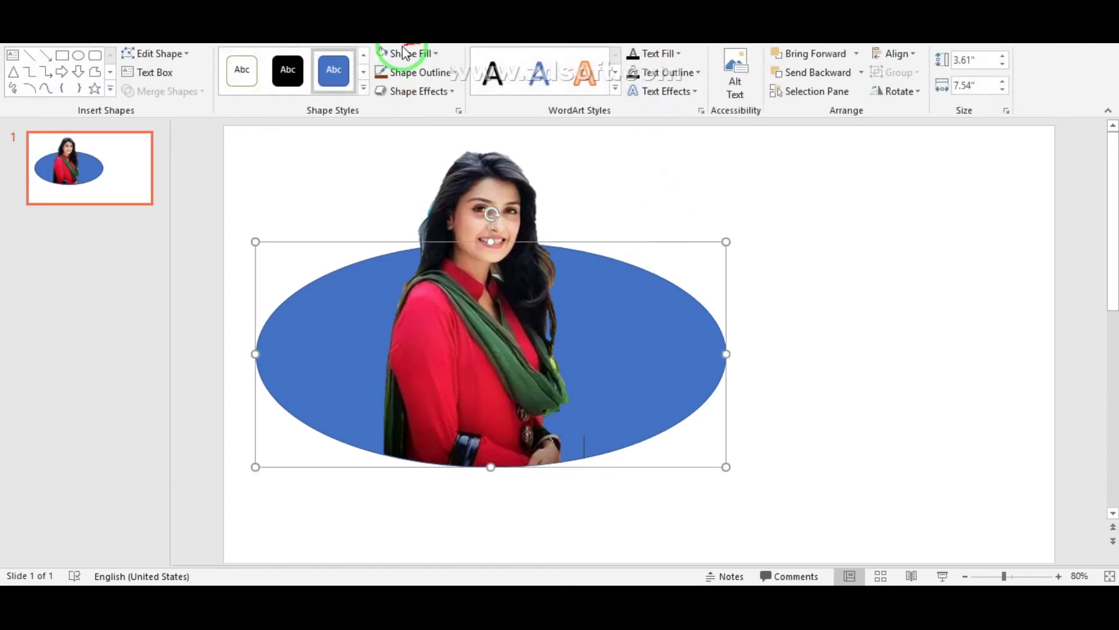
{"action": "left_click", "coordinate": [435, 54]}
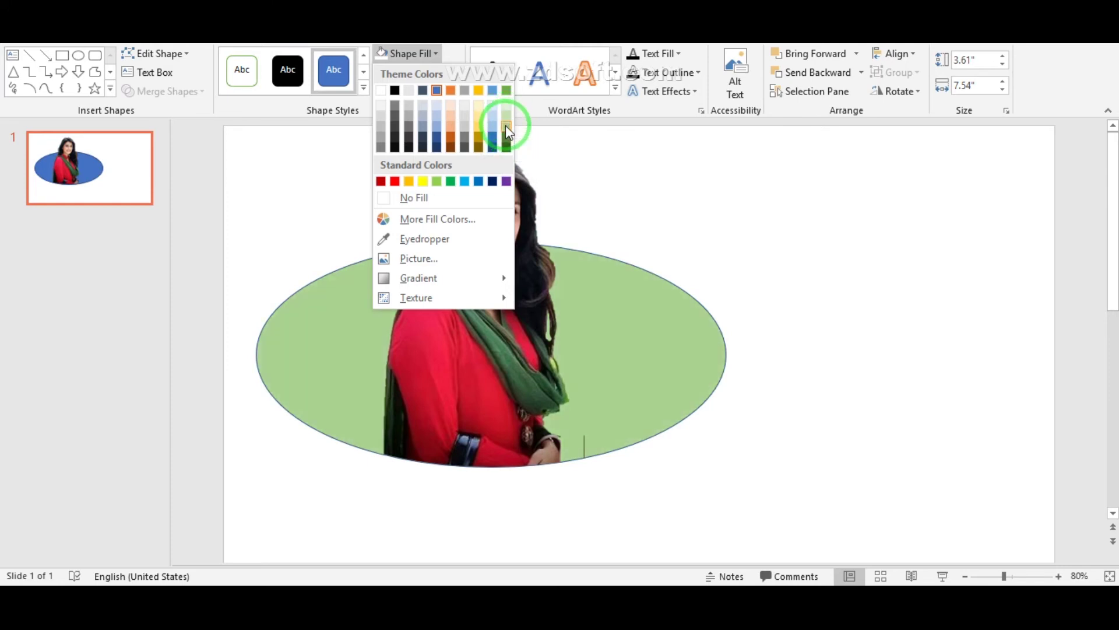
{"action": "left_click", "coordinate": [505, 124]}
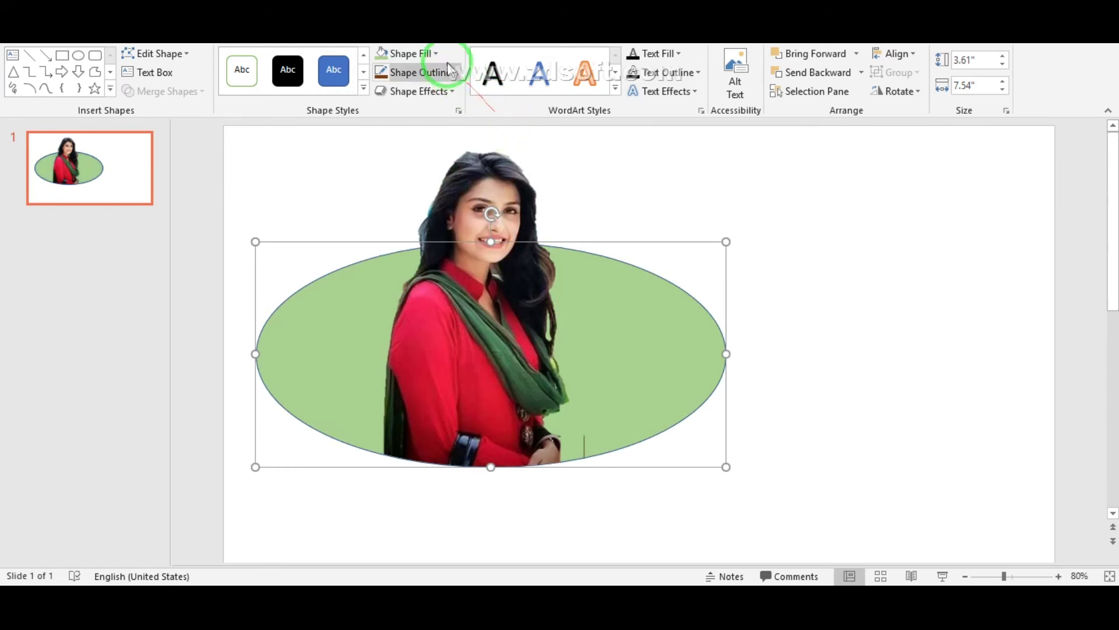
{"action": "left_click", "coordinate": [428, 72]}
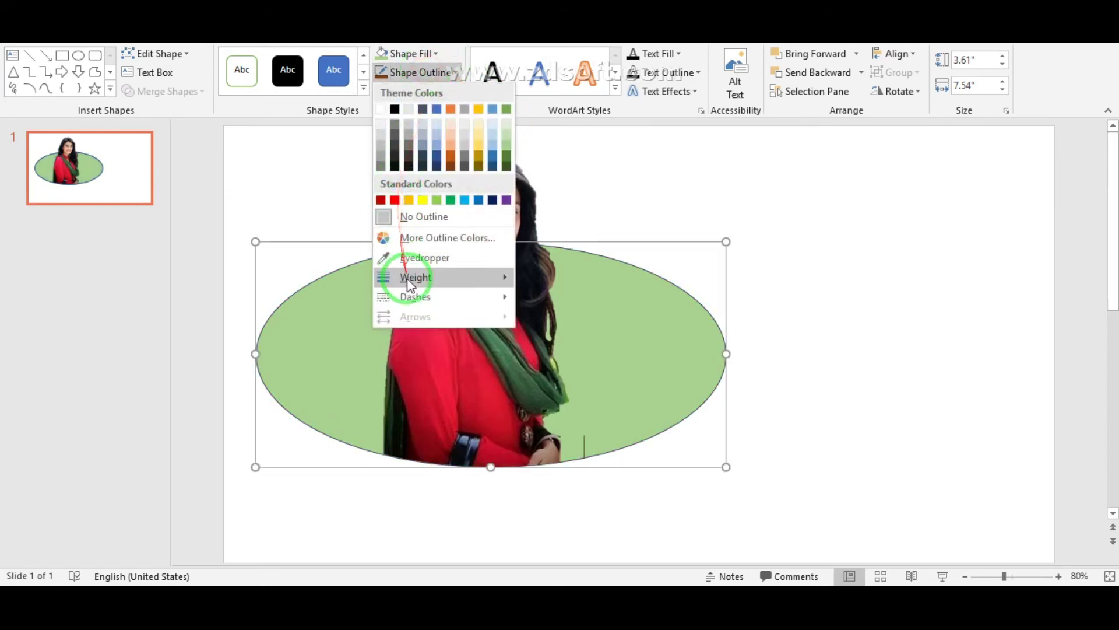
{"action": "mouse_move", "coordinate": [416, 278]}
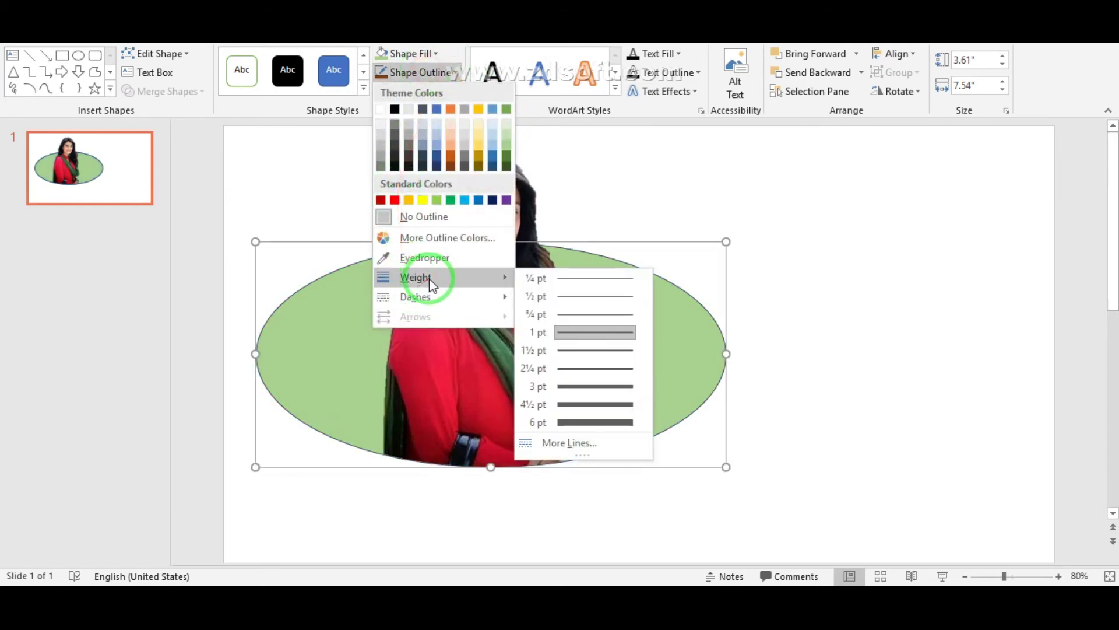
{"action": "left_click", "coordinate": [571, 422]}
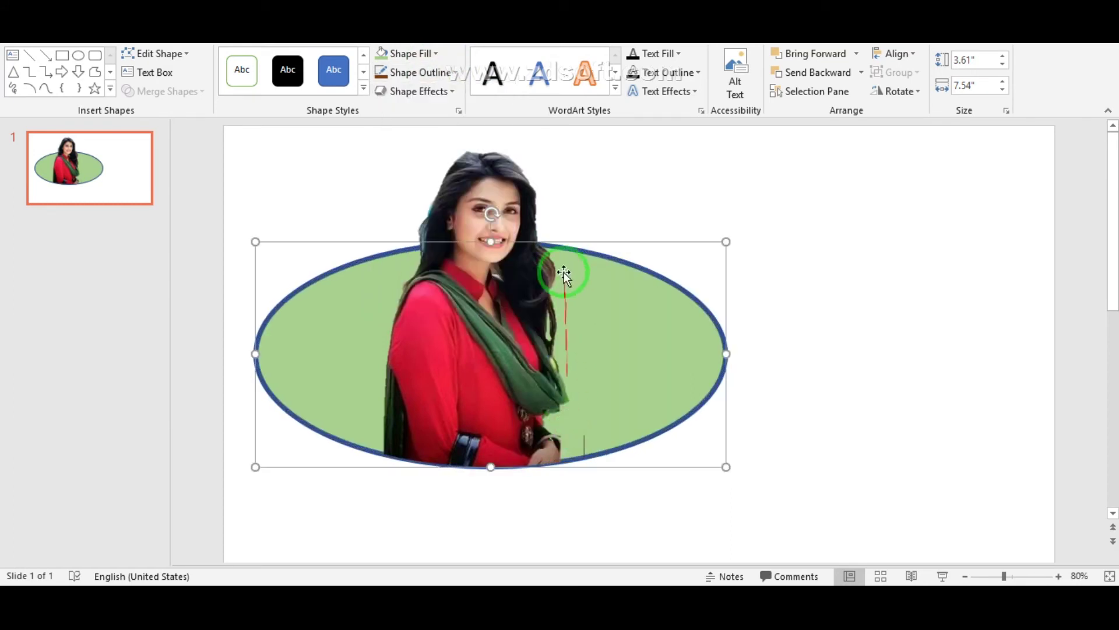
{"action": "left_click", "coordinate": [446, 72]}
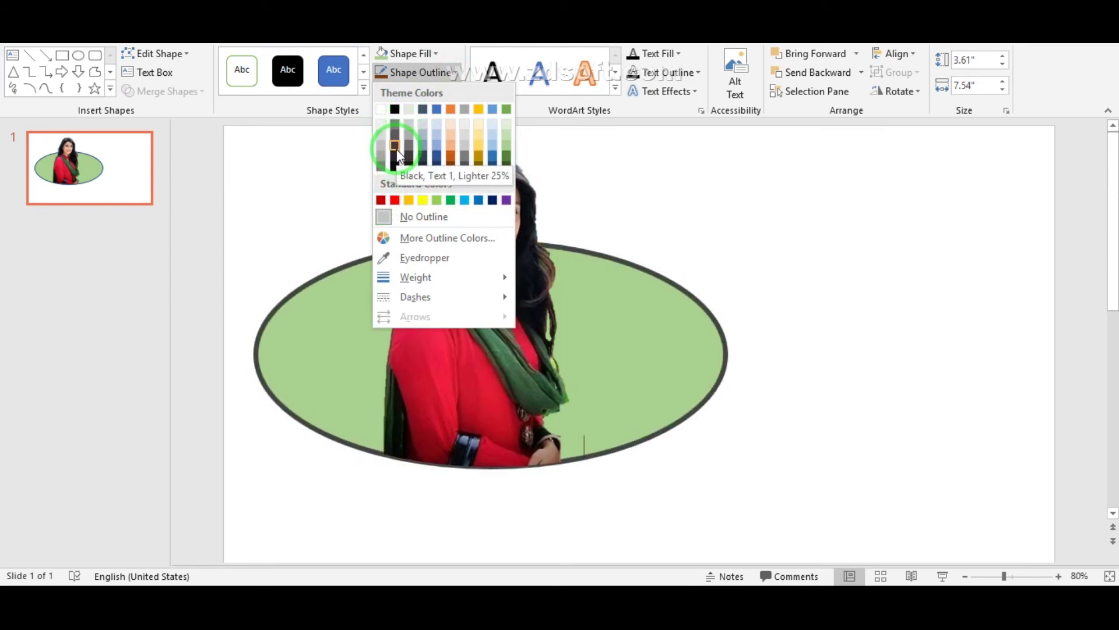
Colour the ellipse outline Dark Red and add the photo to the selection
{"action": "left_click", "coordinate": [383, 201]}
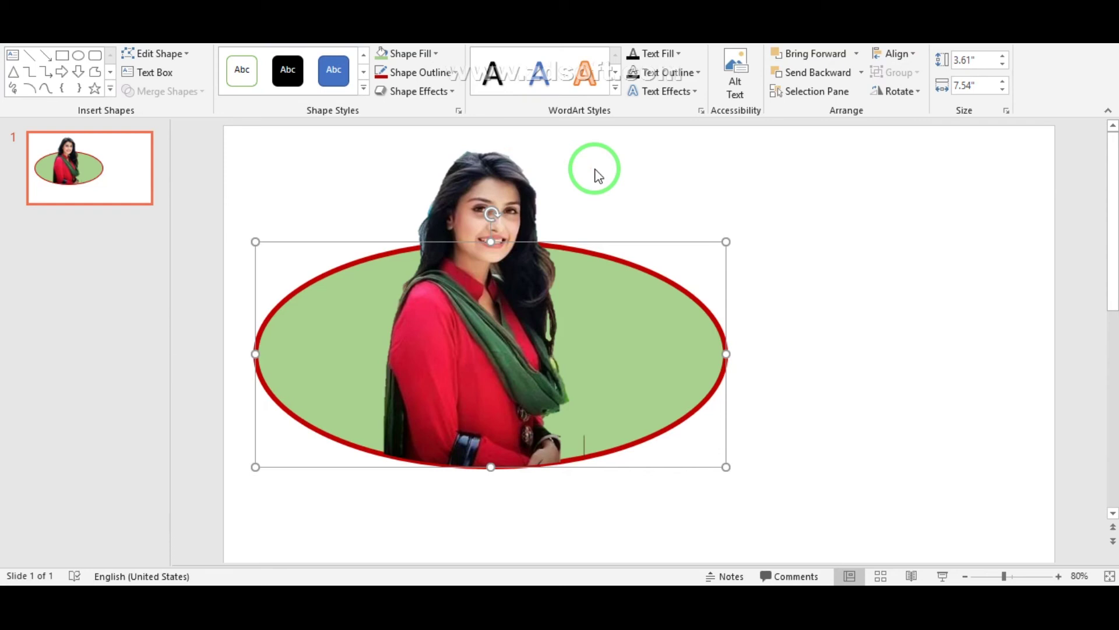
{"action": "left_click", "coordinate": [487, 169], "text": "shift"}
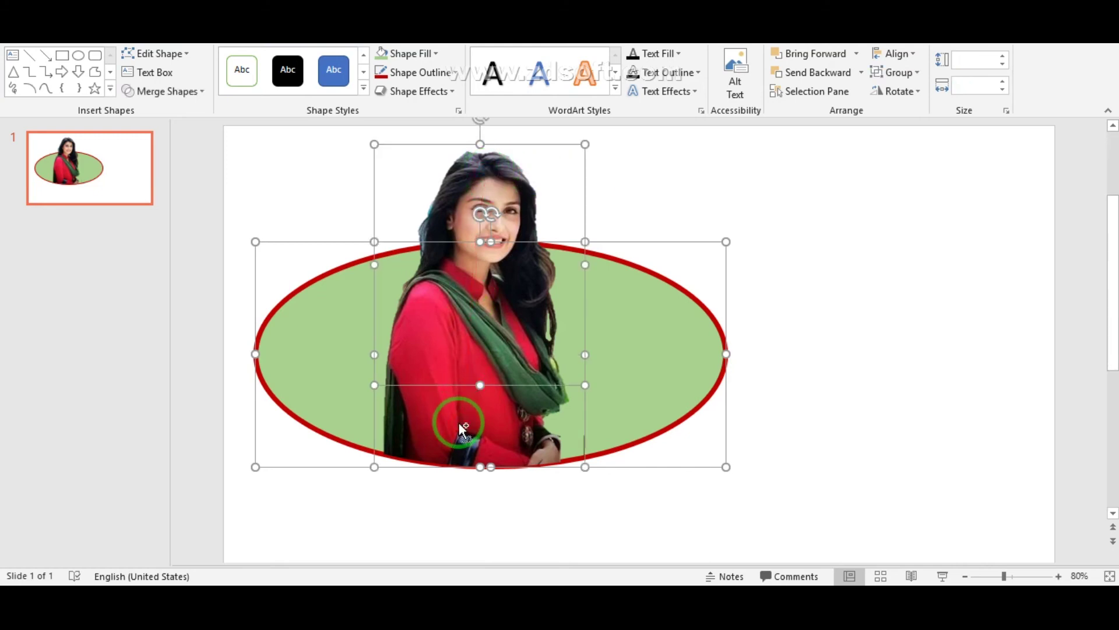
Group the photo with the green ellipse, move the group near the slide centre, and switch to Word
{"action": "right_click", "coordinate": [483, 337]}
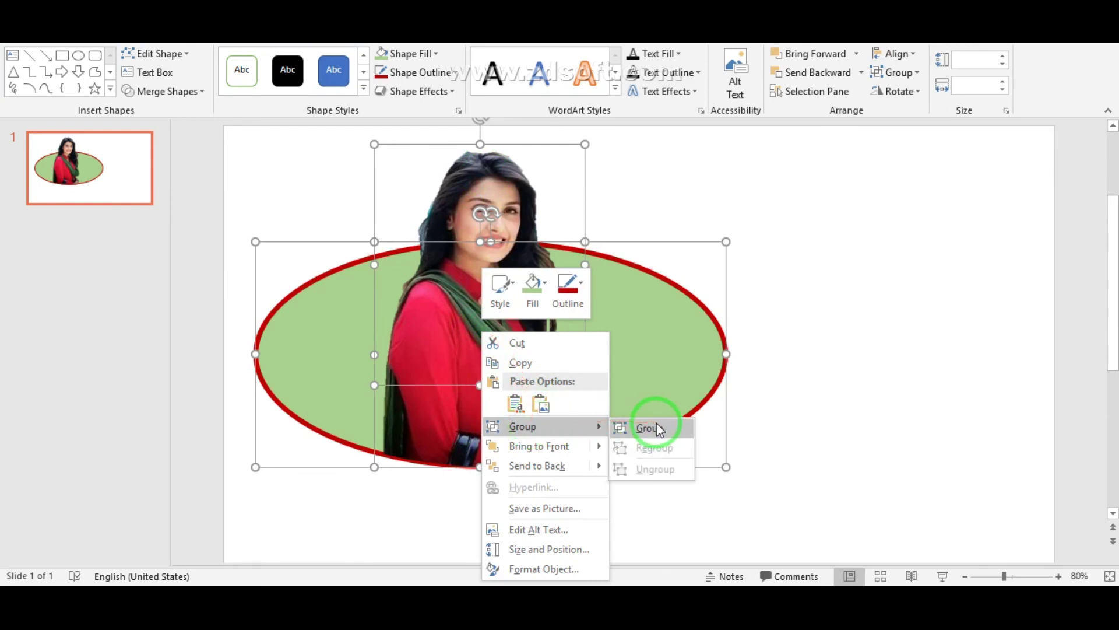
{"action": "left_click", "coordinate": [647, 428]}
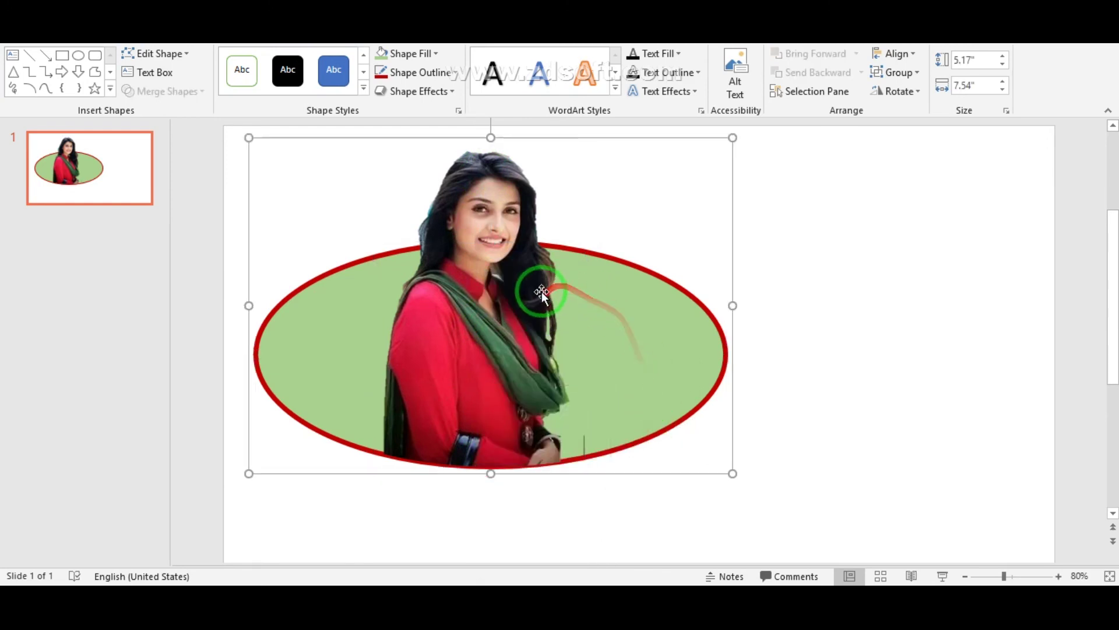
{"action": "mouse_move", "coordinate": [657, 422]}
{"action": "left_mouse_down"}
{"action": "mouse_move", "coordinate": [776, 319]}
{"action": "mouse_move", "coordinate": [776, 285]}
{"action": "mouse_move", "coordinate": [651, 295]}
{"action": "left_mouse_up"}
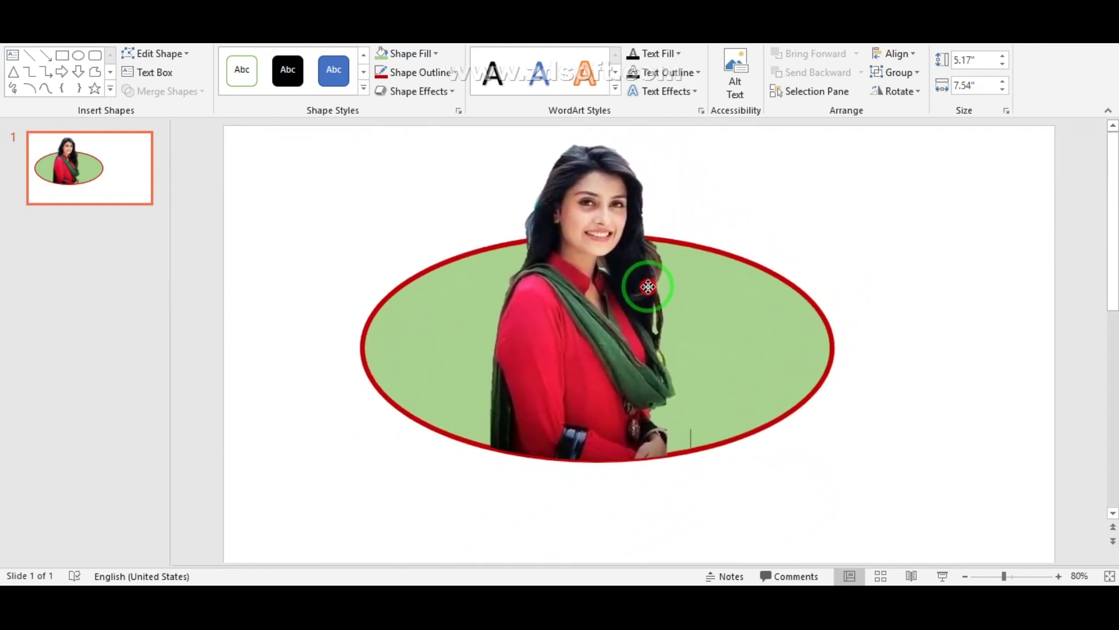
{"action": "left_click_drag", "start_coordinate": [651, 295], "coordinate": [649, 288]}
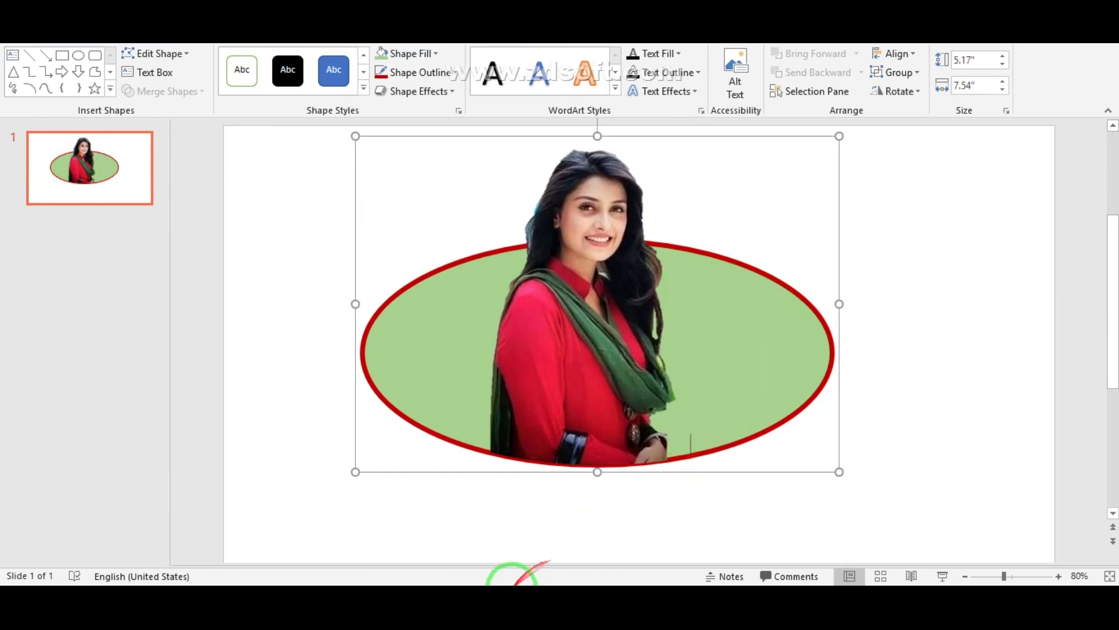
{"action": "left_click", "coordinate": [505, 600]}
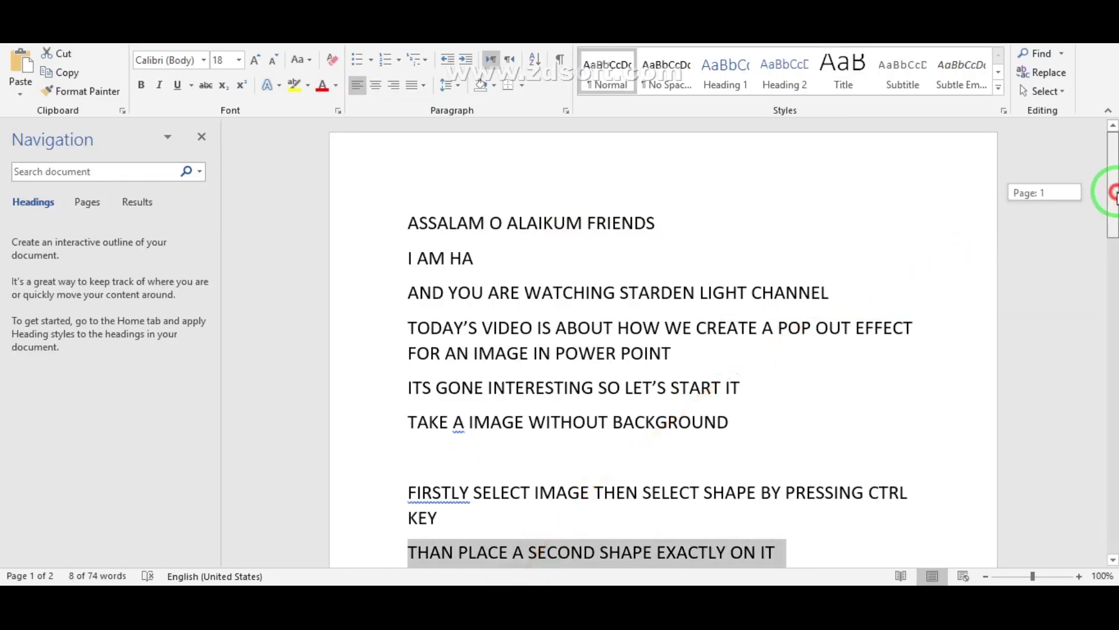
Scroll to the script's end and highlight THAT'S ALL, THANKS FOR WATCHING, the subscribe line and TAKE CARE
{"action": "left_click_drag", "start_coordinate": [1113, 192], "coordinate": [1113, 326]}
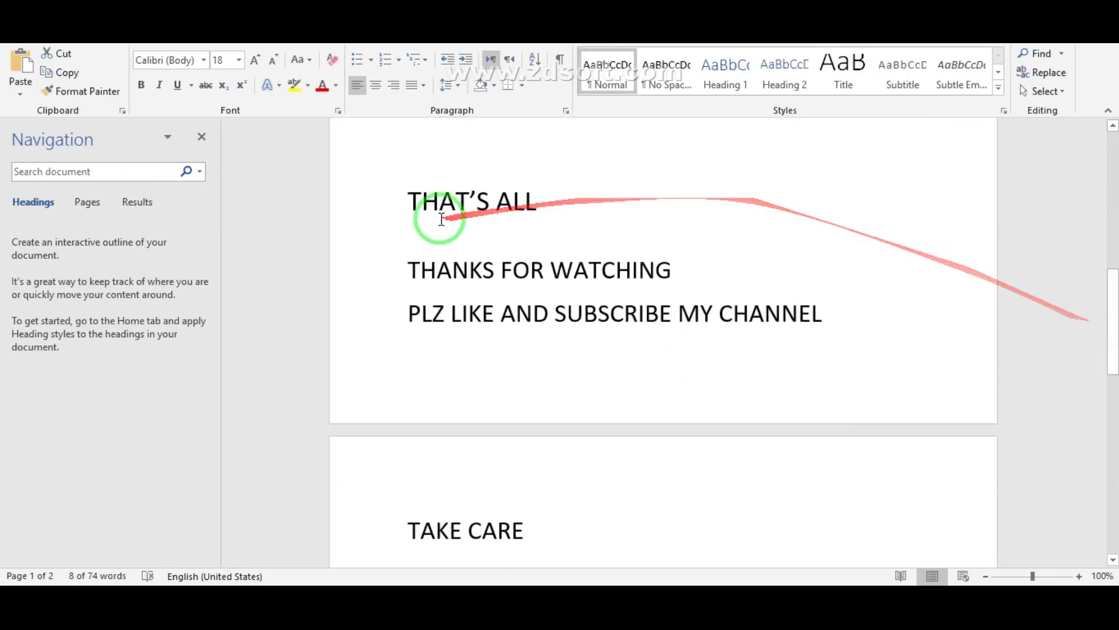
{"action": "left_click_drag", "start_coordinate": [410, 198], "coordinate": [545, 195]}
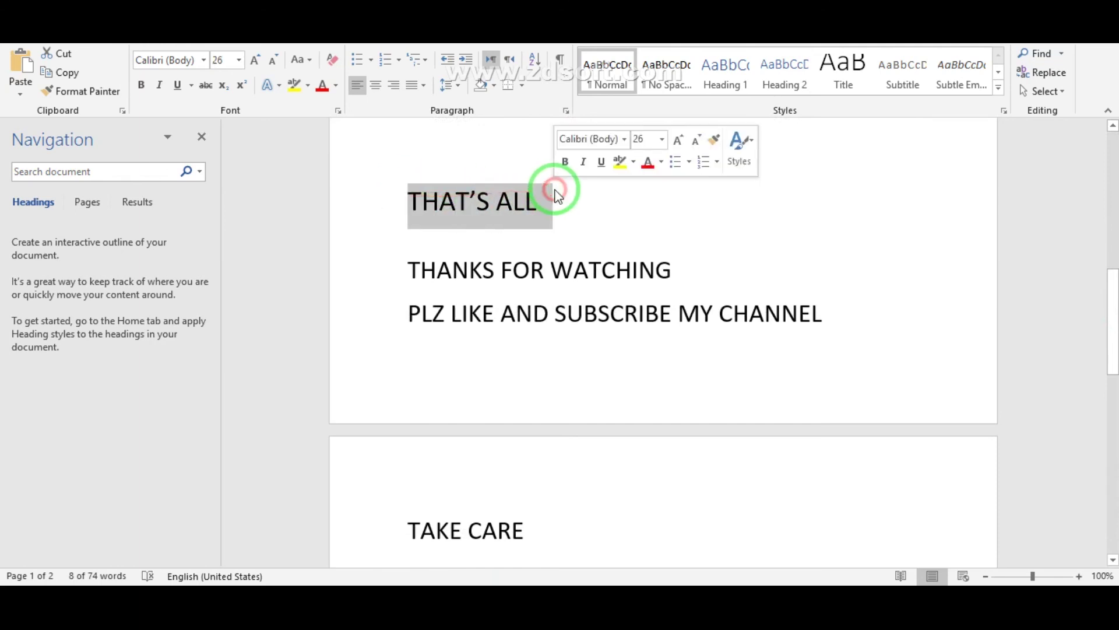
{"action": "left_click_drag", "start_coordinate": [403, 267], "coordinate": [670, 268]}
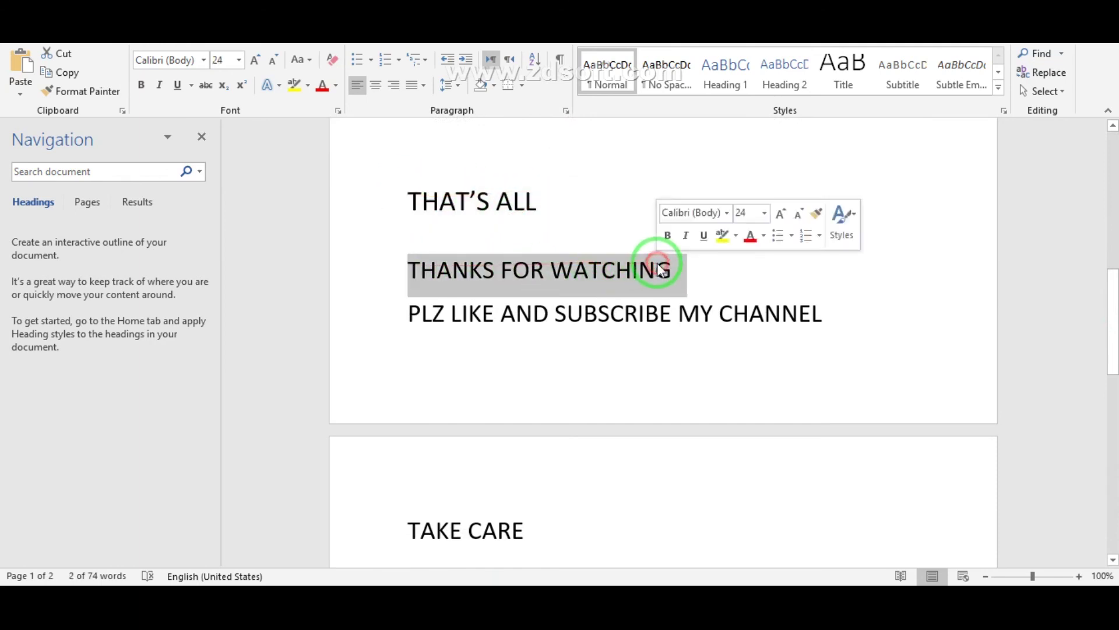
{"action": "mouse_move", "coordinate": [405, 315]}
{"action": "left_mouse_down"}
{"action": "mouse_move", "coordinate": [629, 302]}
{"action": "mouse_move", "coordinate": [794, 314]}
{"action": "left_mouse_up"}
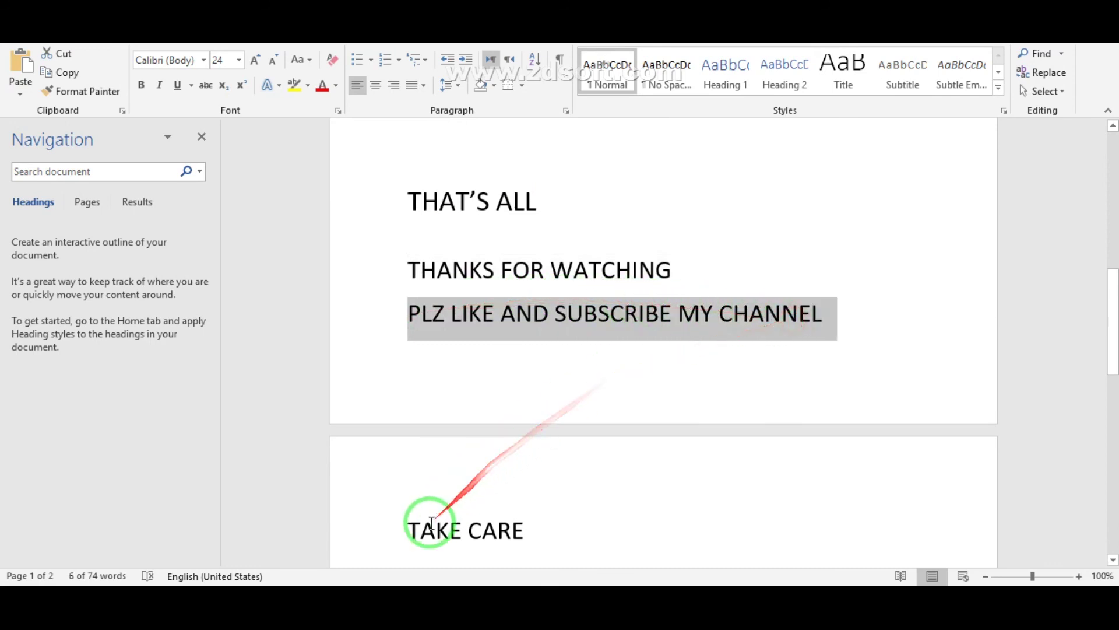
{"action": "left_click_drag", "start_coordinate": [407, 529], "coordinate": [525, 529]}
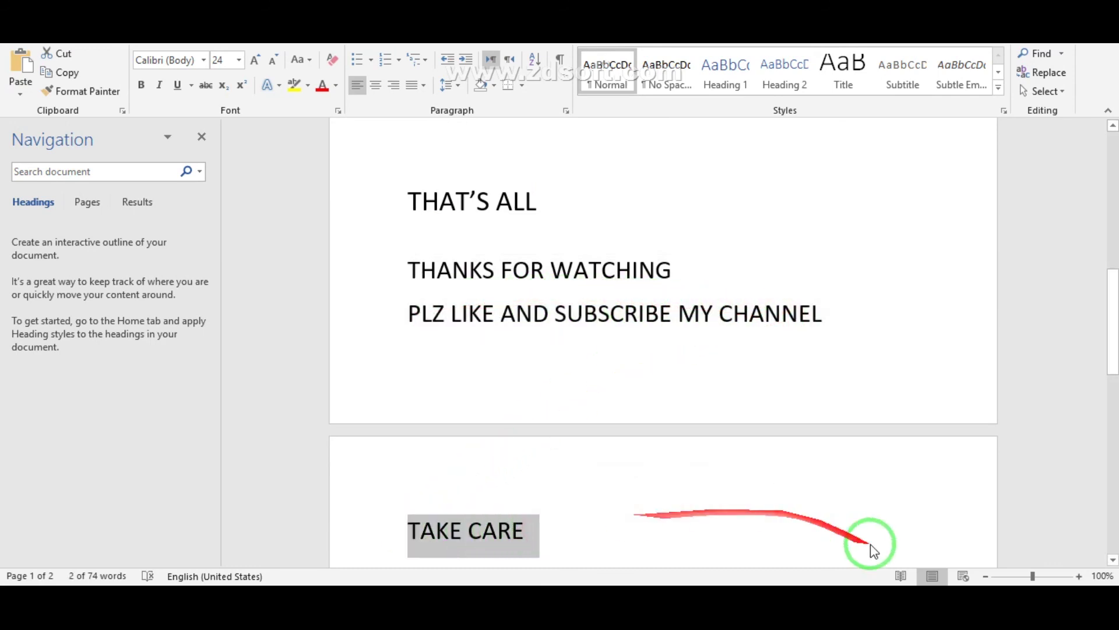
{"action": "left_click", "coordinate": [940, 583]}
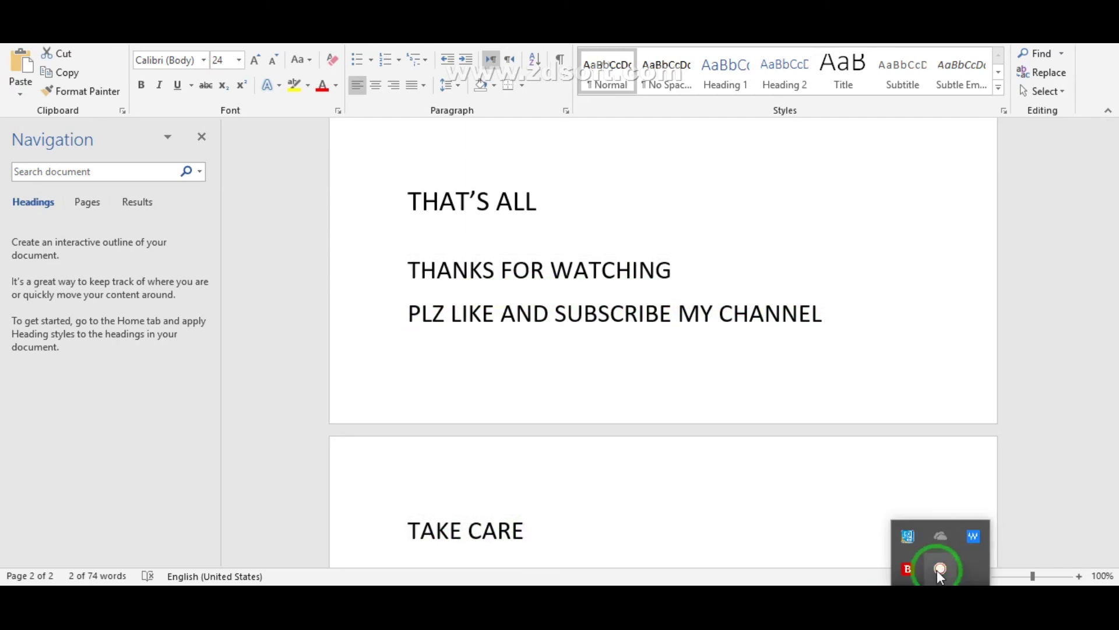